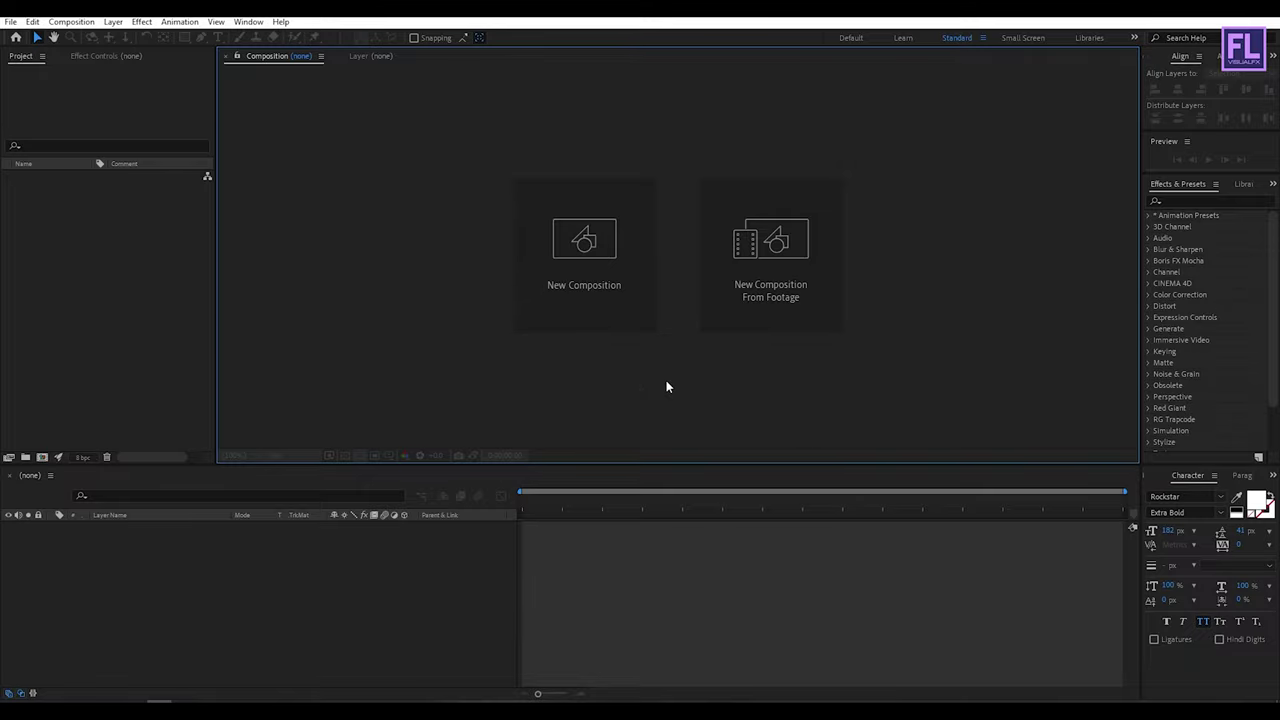
# - Create the 'Cinematic title' comp at 1920×1080, 29.97 fps, 8 s, then view it at 50%
pyautogui.click(594, 273)
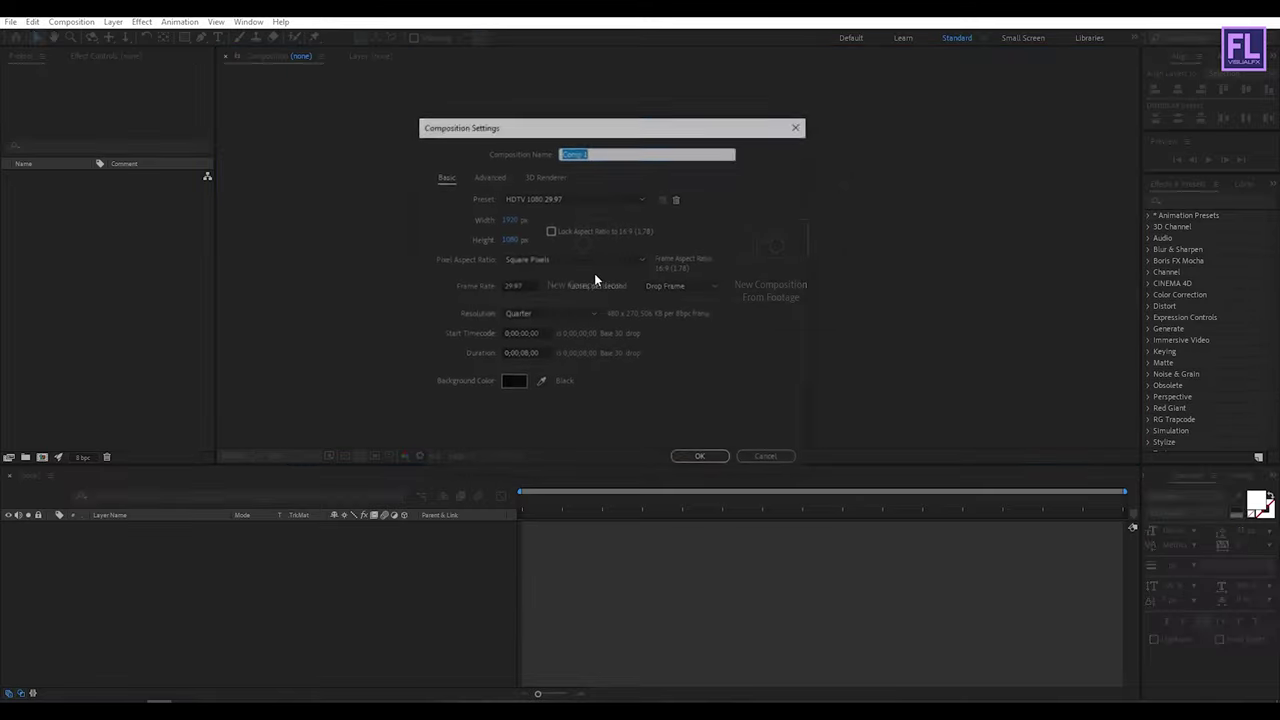
pyautogui.moveTo(569, 136); pyautogui.dragTo(623, 108)
pyautogui.click(650, 125)
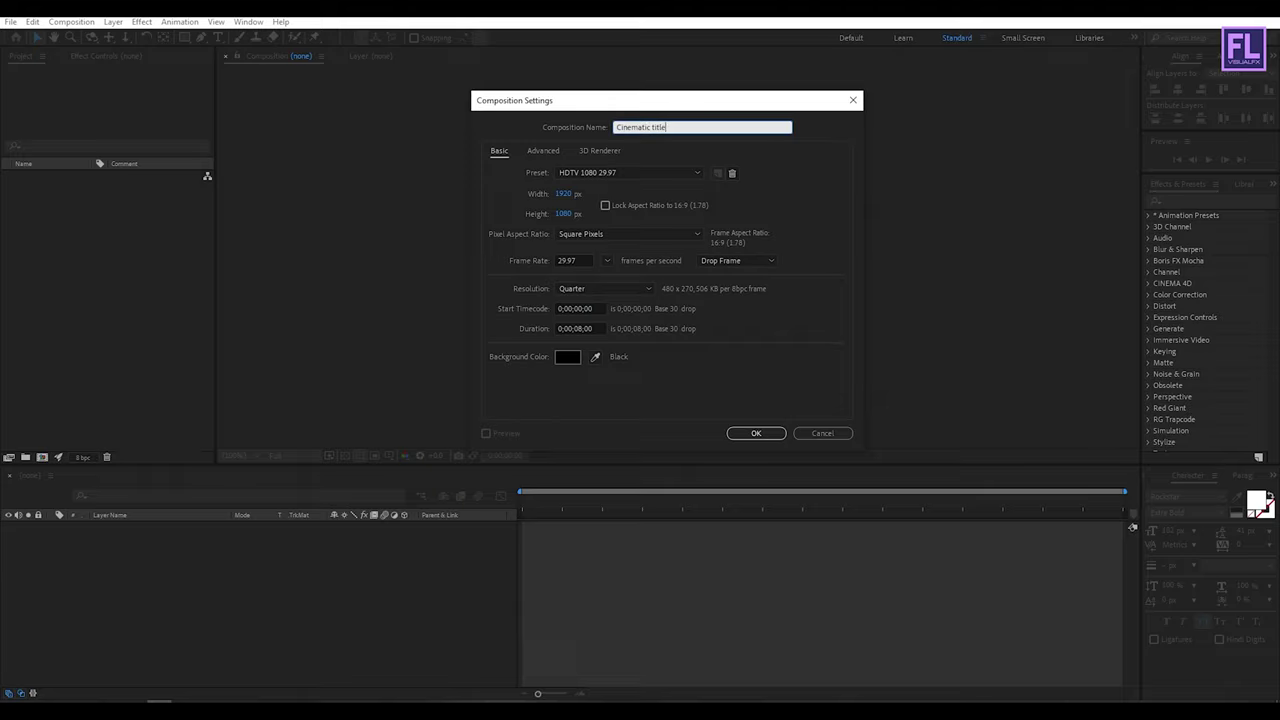
pyautogui.click(567, 195)
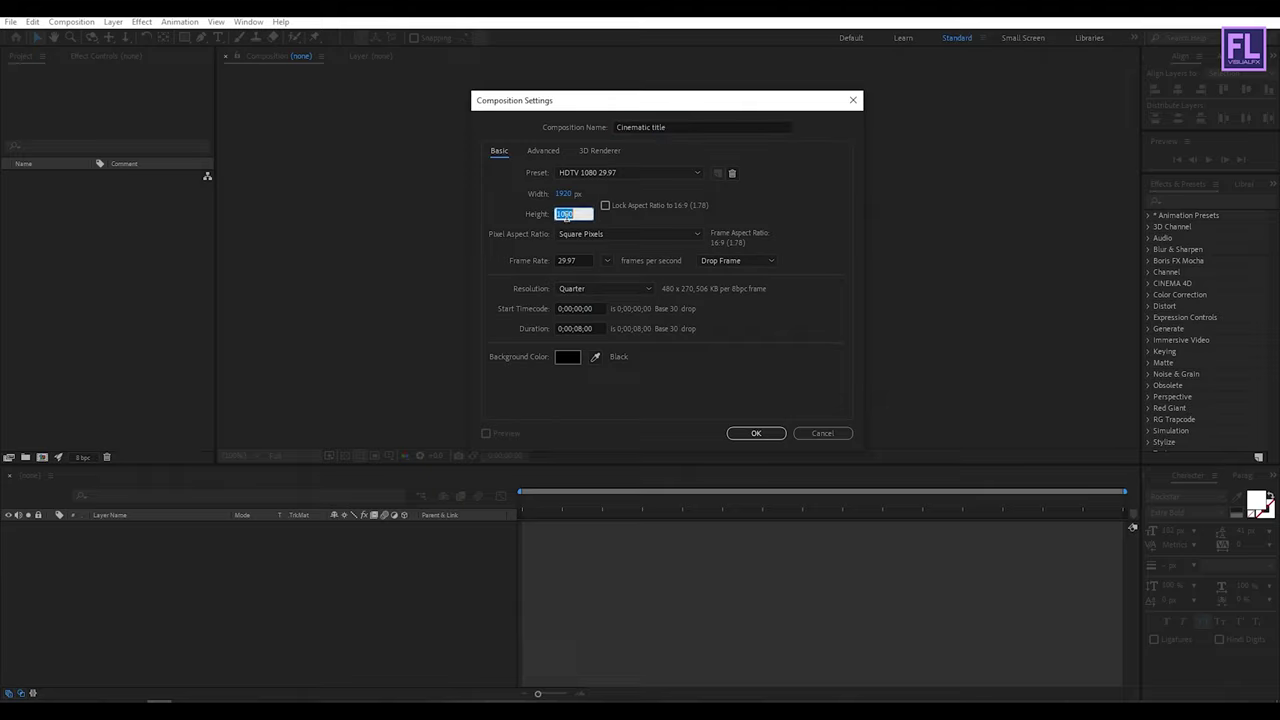
pyautogui.click(584, 260)
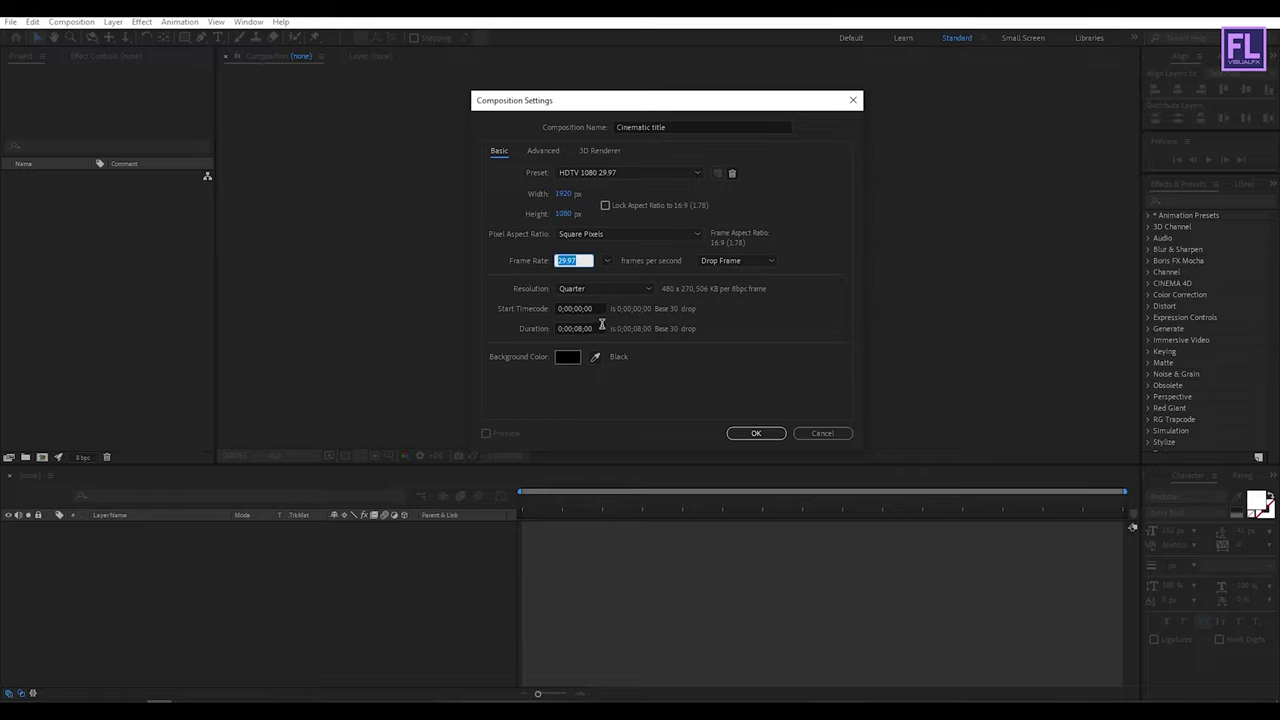
pyautogui.click(600, 326)
pyautogui.click(746, 436)
pyautogui.press('.')
pyautogui.press('.')
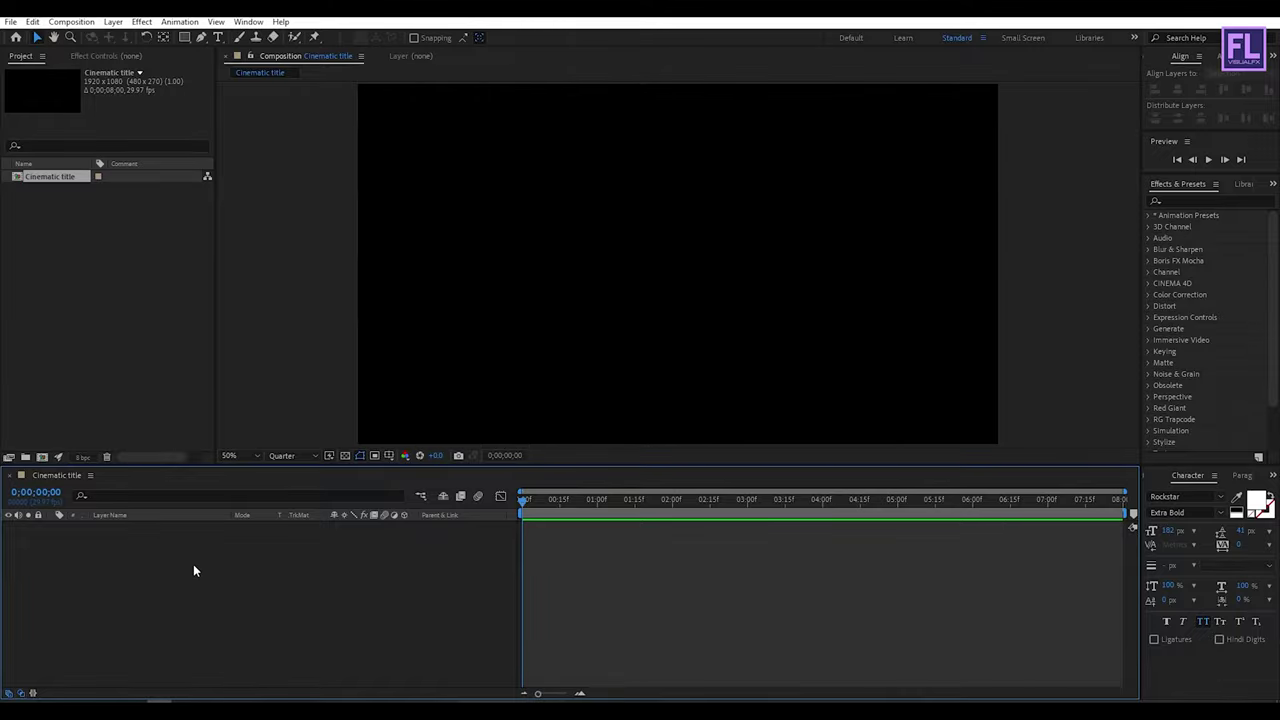
# - Add a 'cinematic trailer' text layer and set the preview to full resolution
pyautogui.rightClick(140, 569)
pyautogui.moveTo(220, 424)
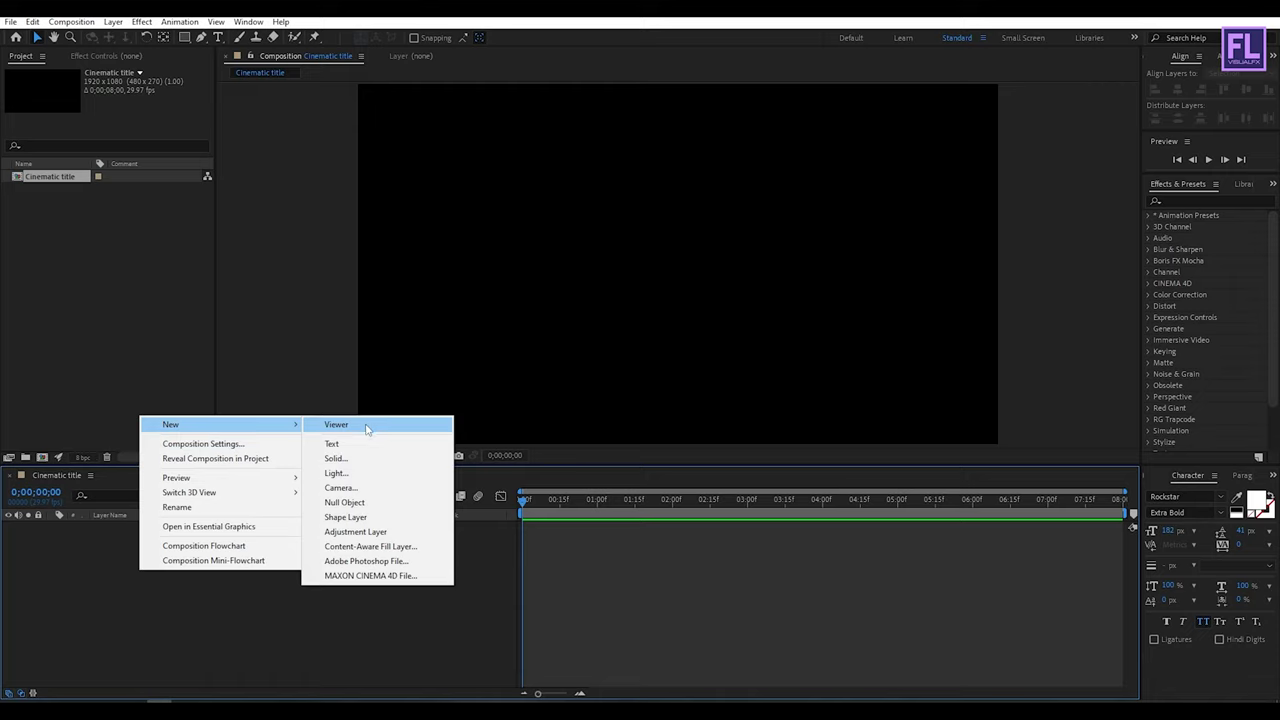
pyautogui.click(333, 443)
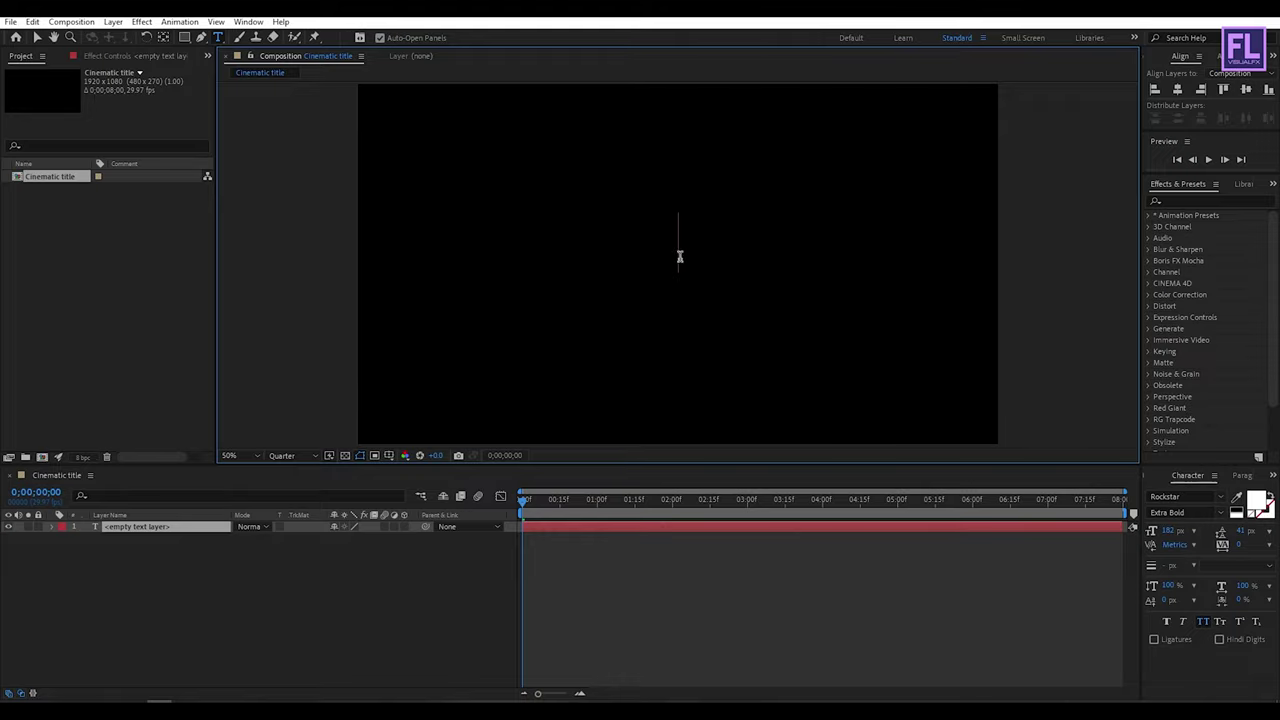
pyautogui.write('ci')
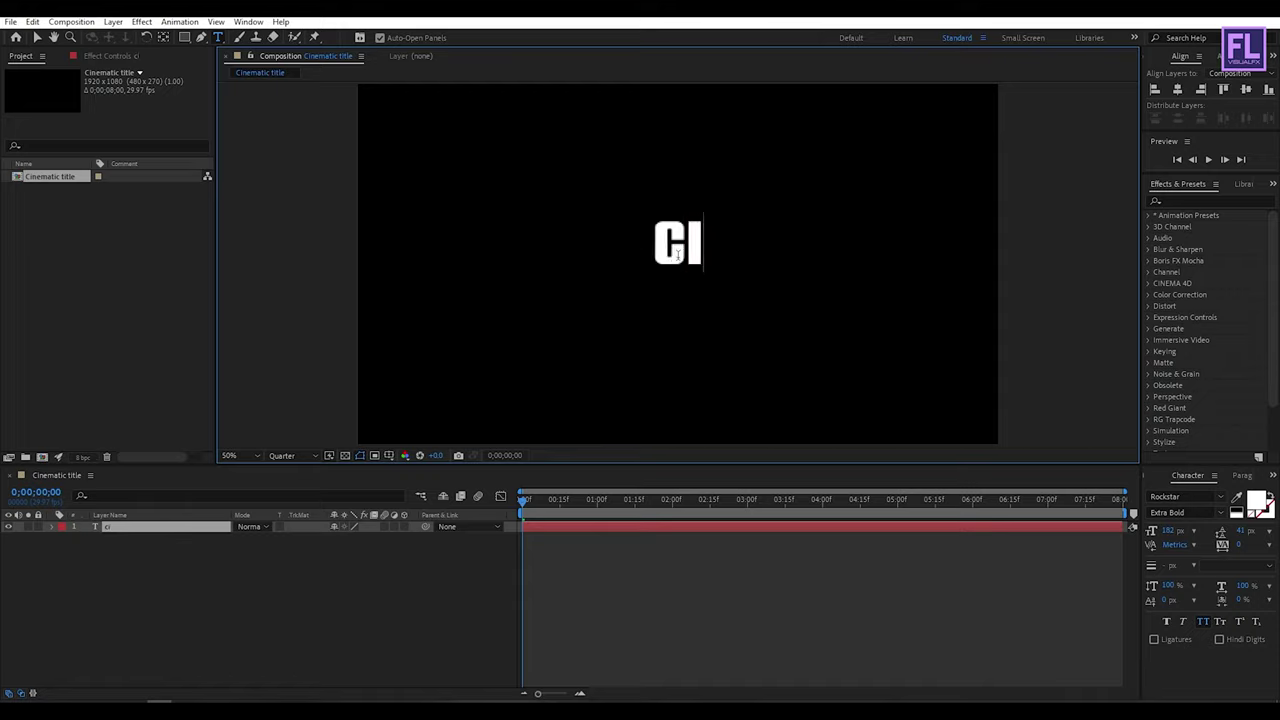
pyautogui.write('nema')
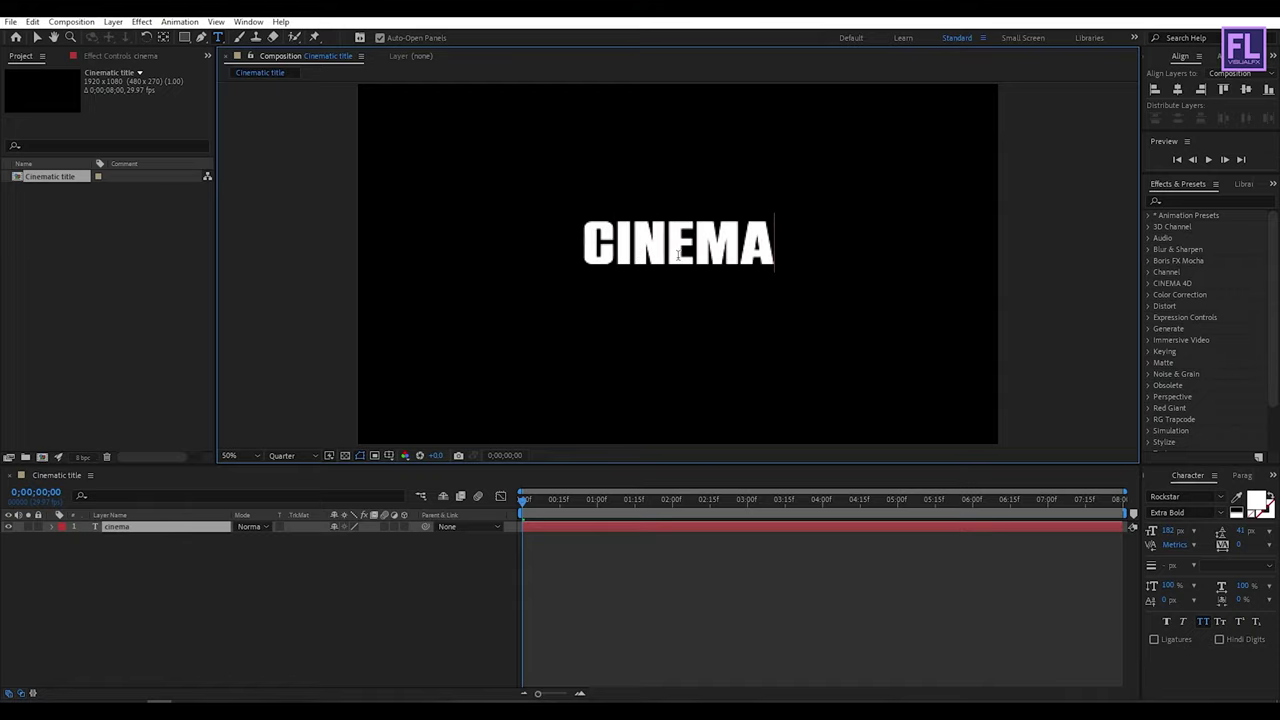
pyautogui.write('tic ')
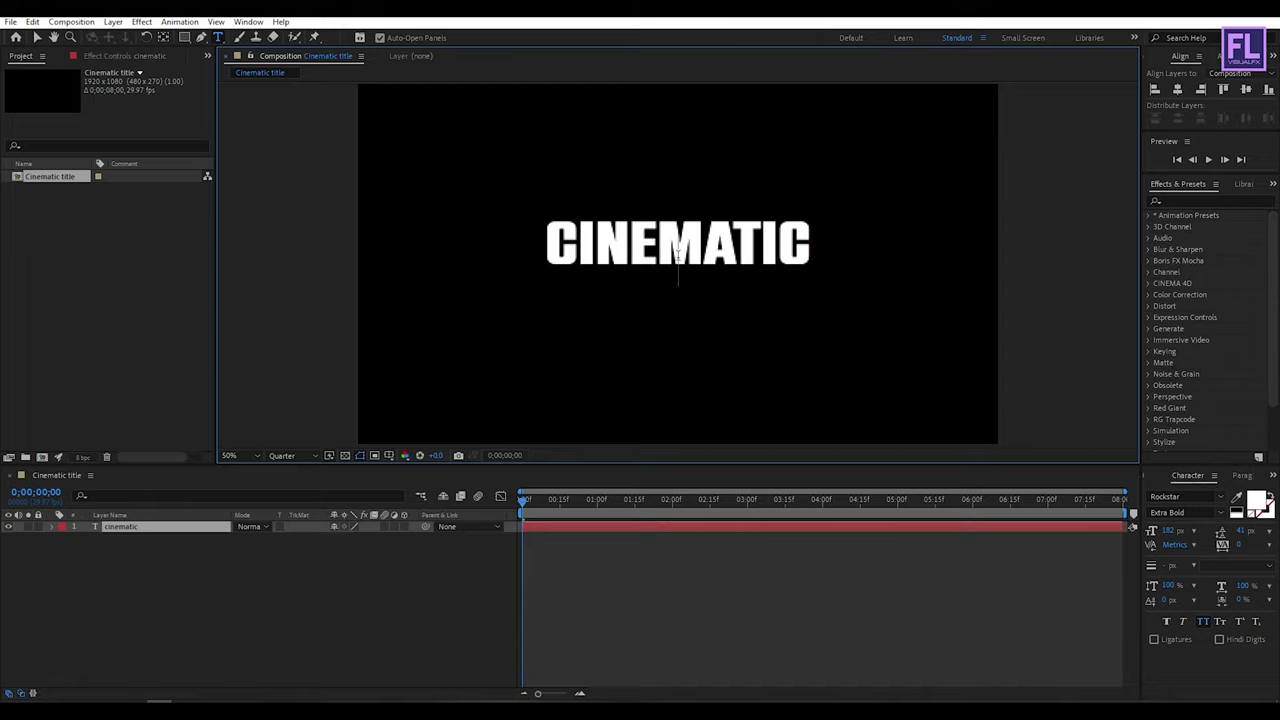
pyautogui.write('trail')
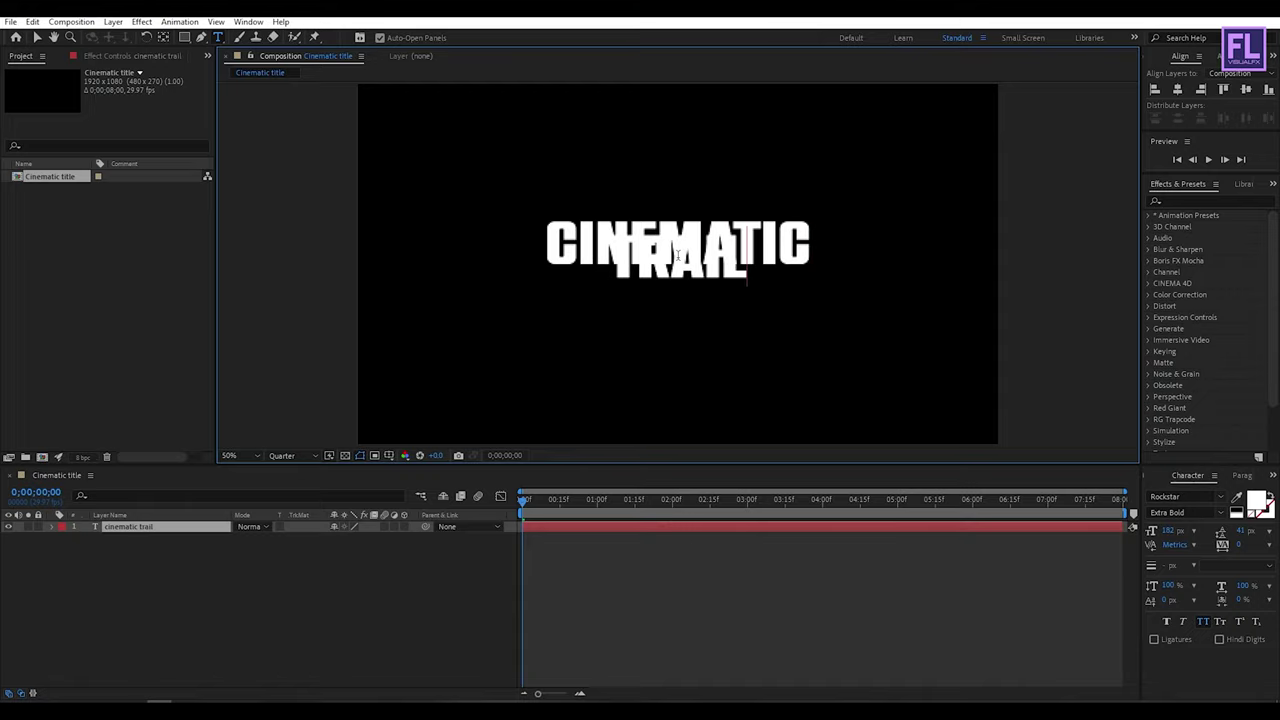
pyautogui.write('er')
pyautogui.click(268, 455)
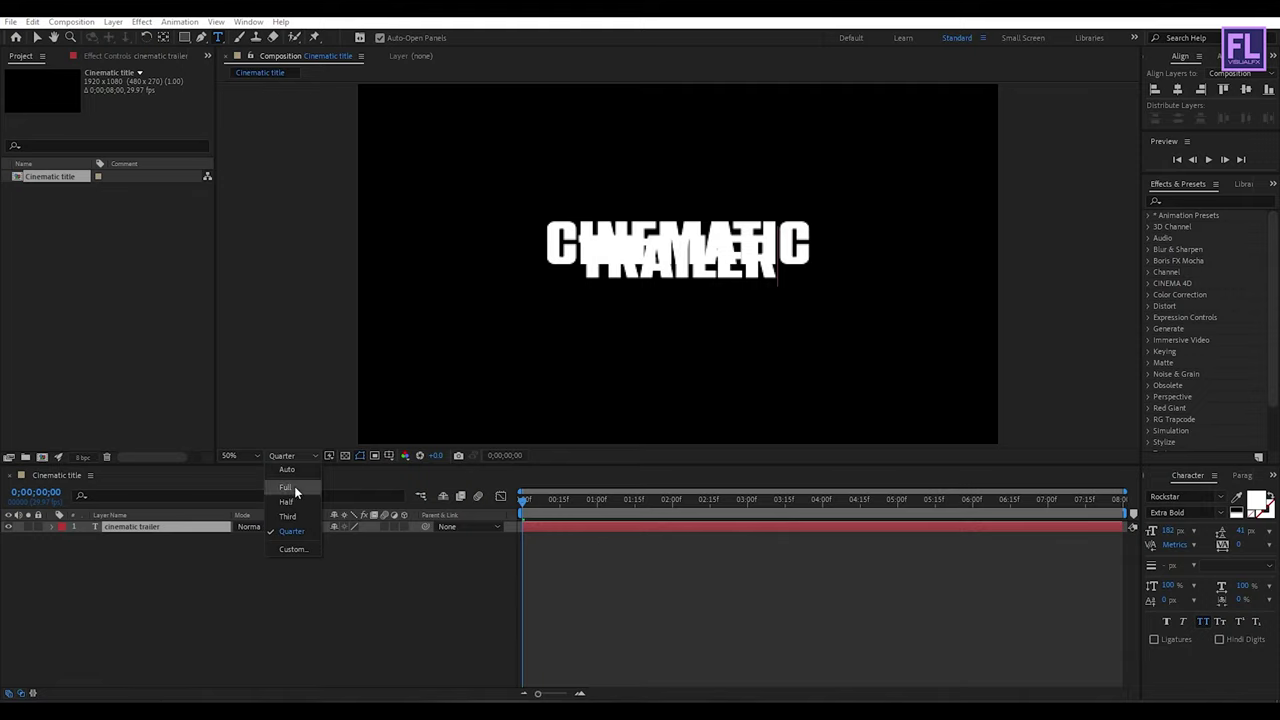
pyautogui.click(294, 486)
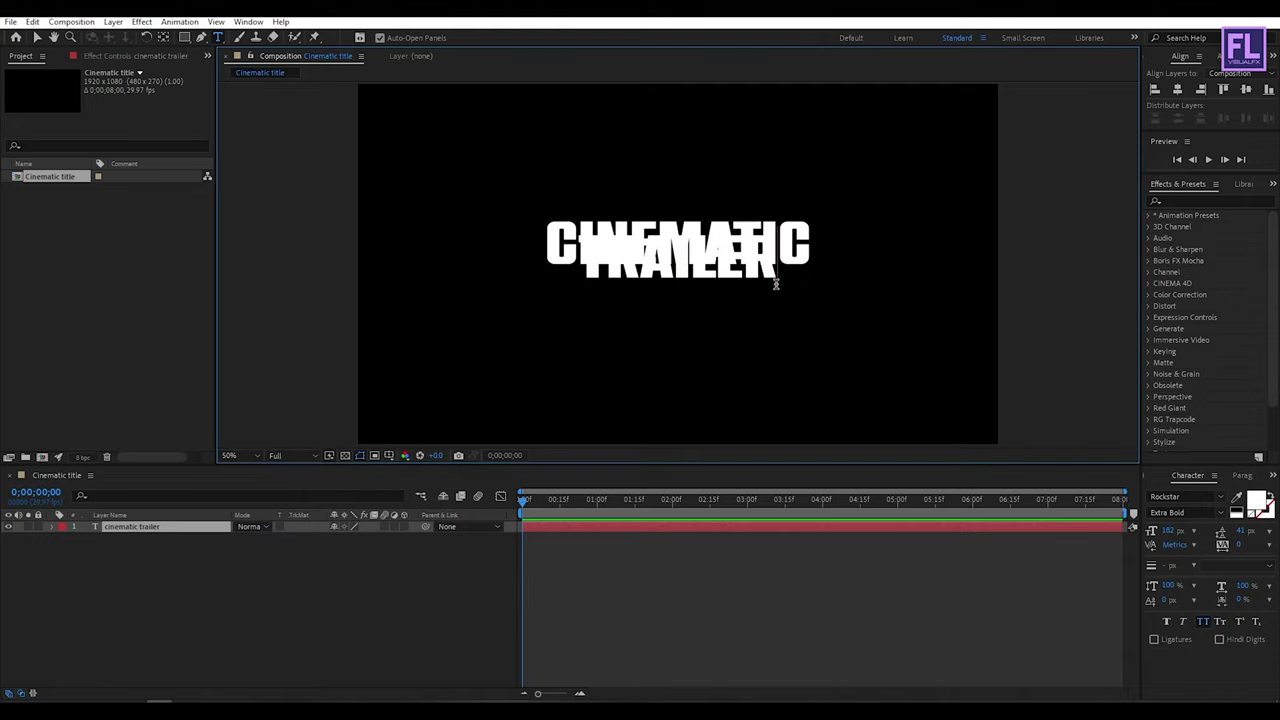
# - Enlarge the word TRAILER to about 355 px and tighten the line spacing
pyautogui.moveTo(594, 262); pyautogui.dragTo(606, 266)
pyautogui.click(760, 274)
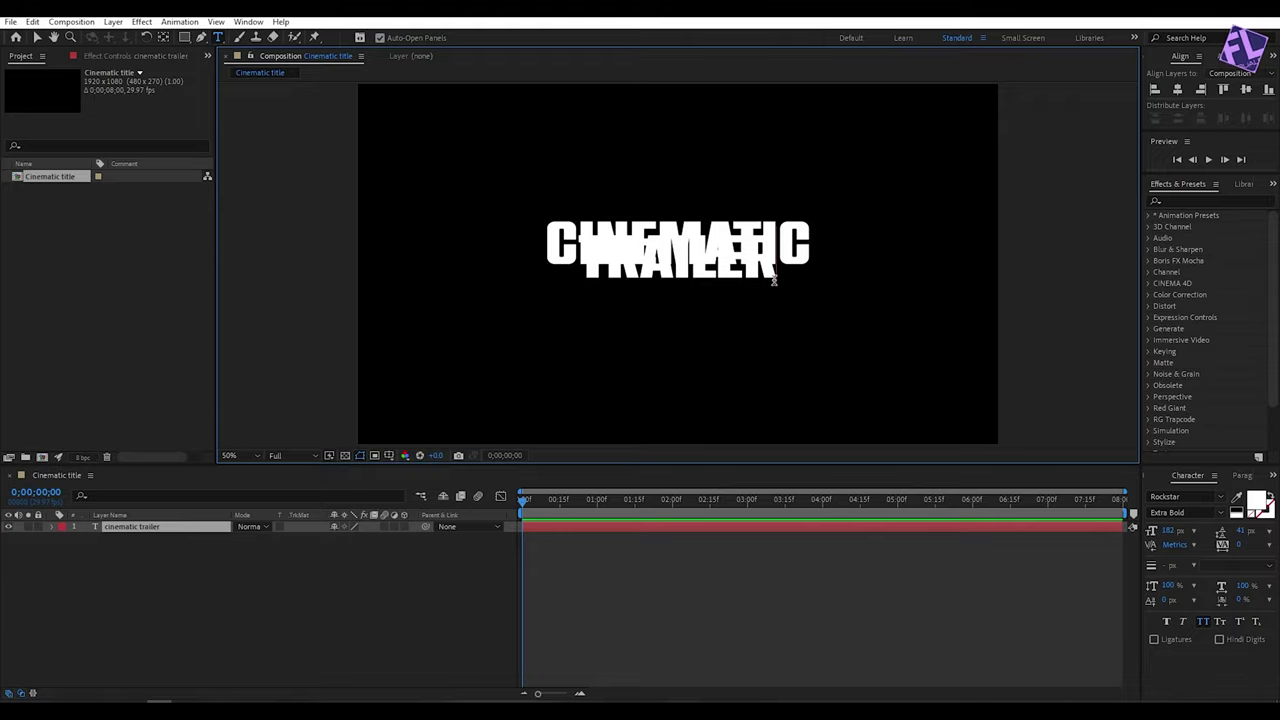
pyautogui.hotkey('shift', 'Left')
pyautogui.hotkey('shift', 'Left')
pyautogui.hotkey('shift', 'Left')
pyautogui.hotkey('shift', 'Left')
pyautogui.hotkey('shift', 'Left')
pyautogui.hotkey('shift', 'Left')
pyautogui.hotkey('shift', 'Left')
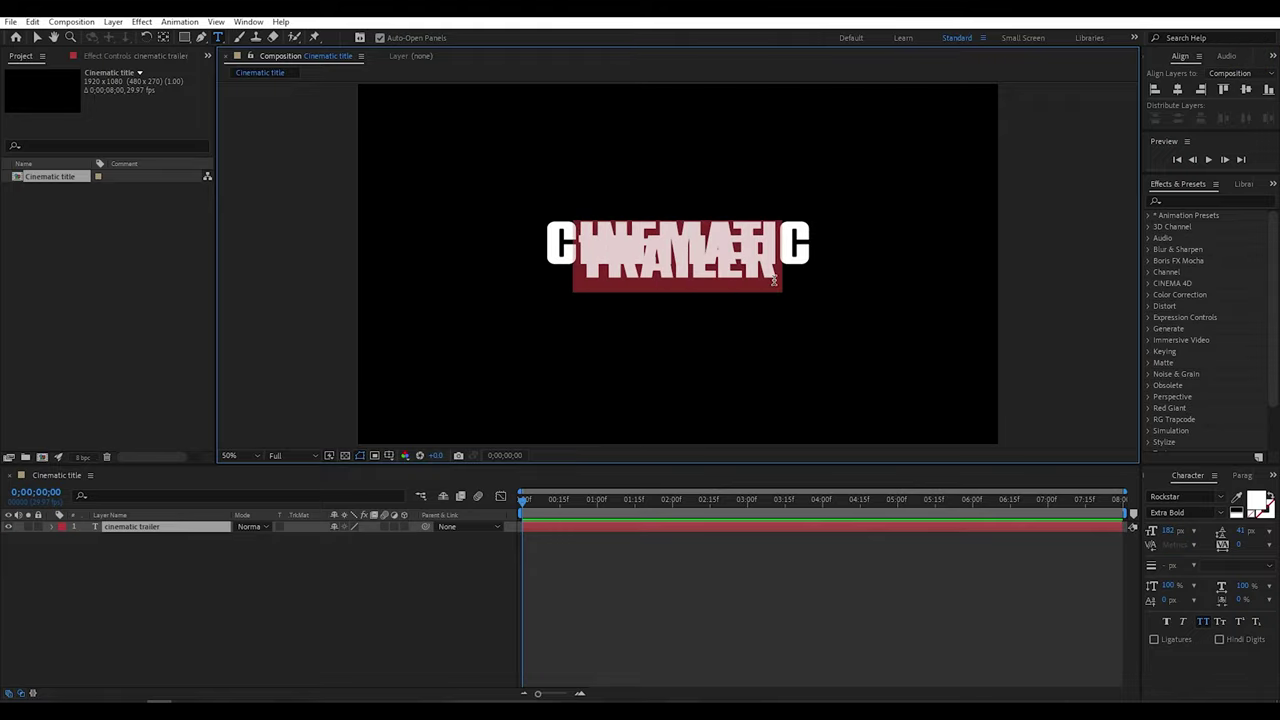
pyautogui.moveTo(1165, 531); pyautogui.dragTo(1230, 531)
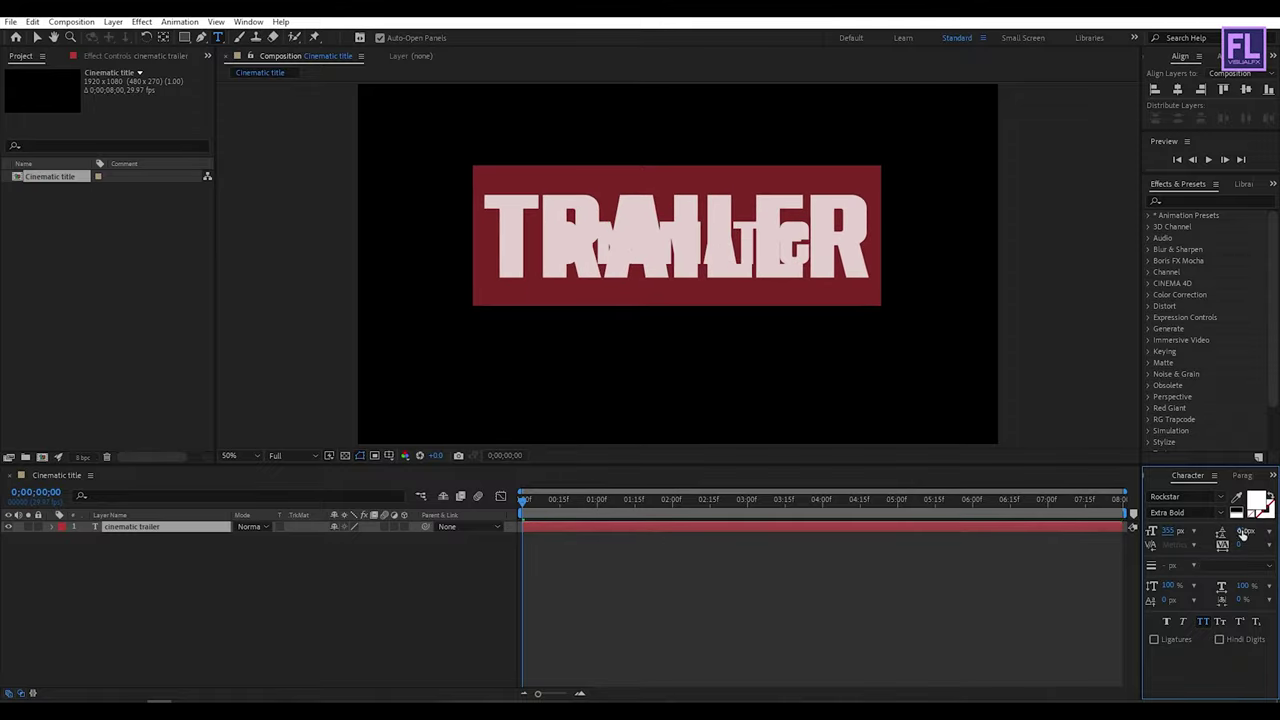
pyautogui.moveTo(1165, 531); pyautogui.dragTo(1262, 533)
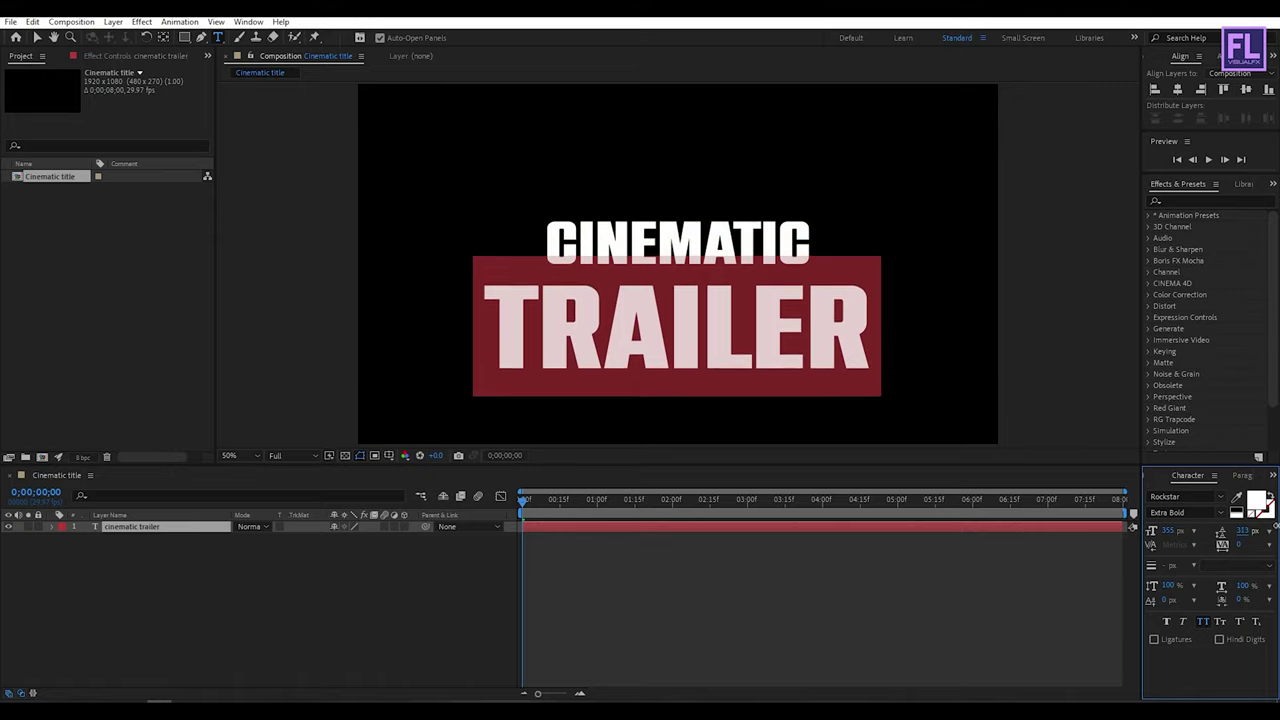
pyautogui.moveTo(1233, 540); pyautogui.dragTo(1150, 532)
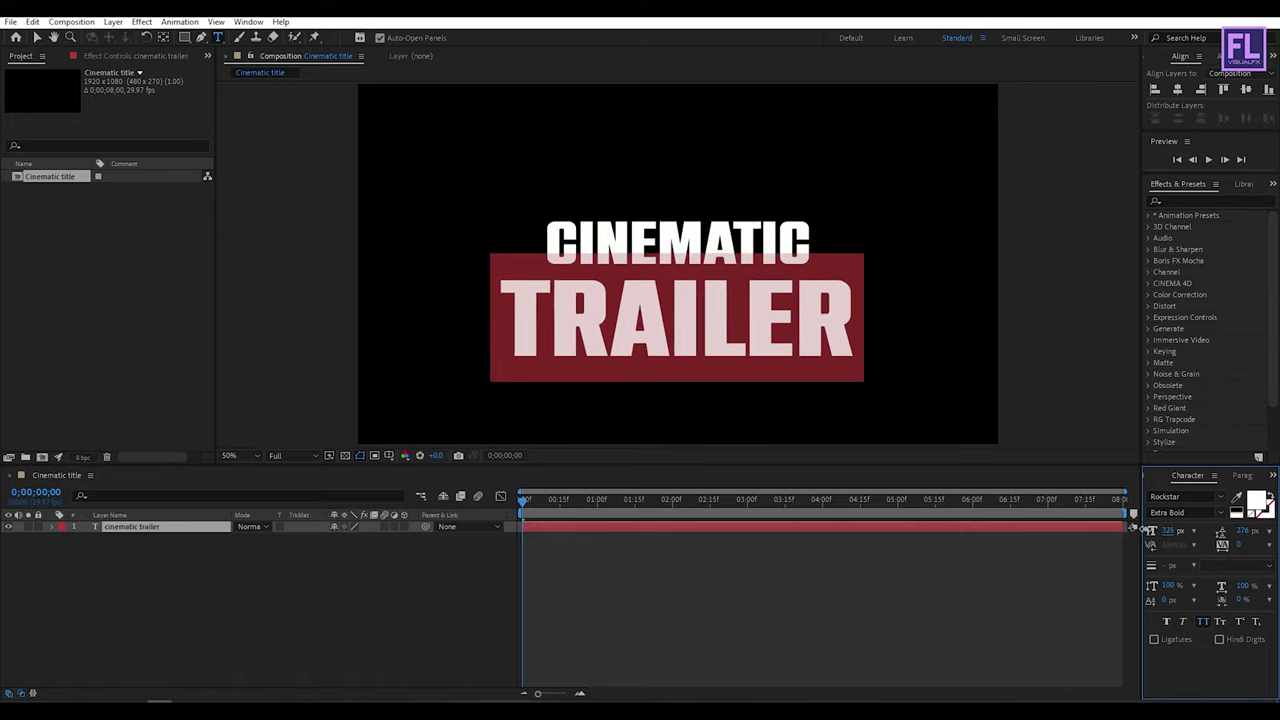
pyautogui.moveTo(1244, 535); pyautogui.dragTo(1232, 531)
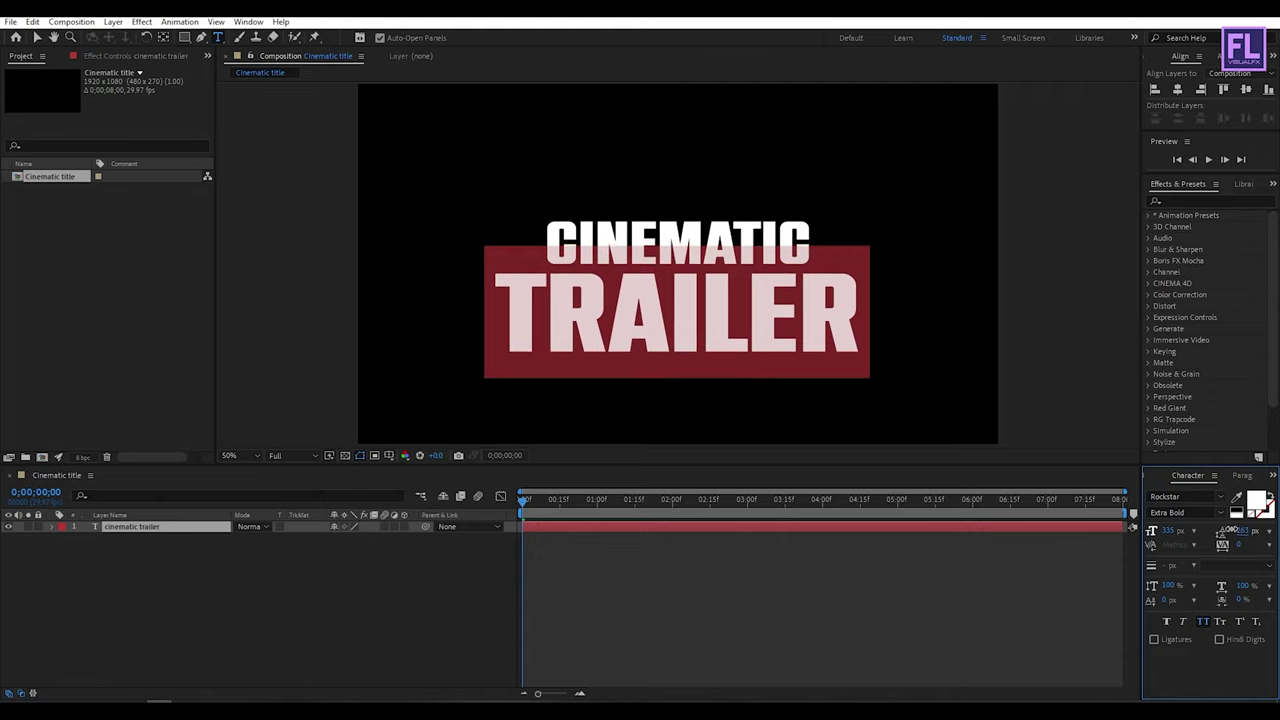
pyautogui.click(352, 612)
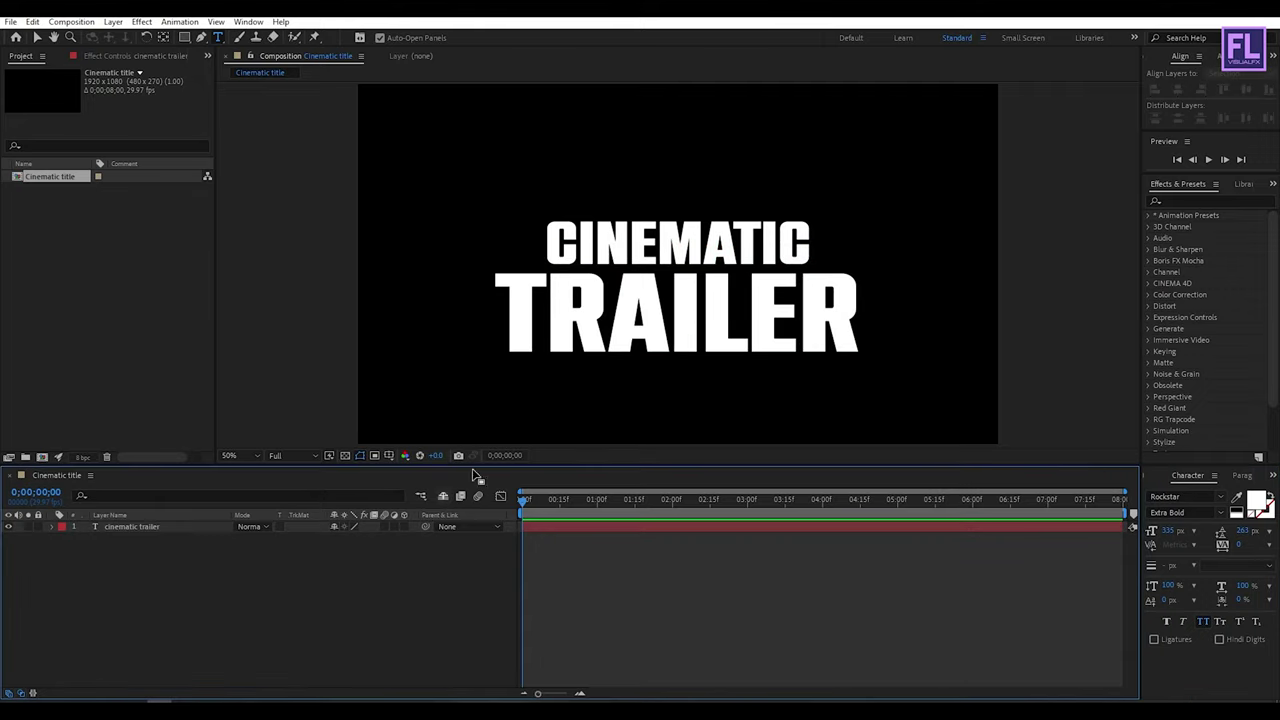
# - Centre the title horizontally and vertically, checking it against the safe guides
pyautogui.press('v')
pyautogui.click(775, 276)
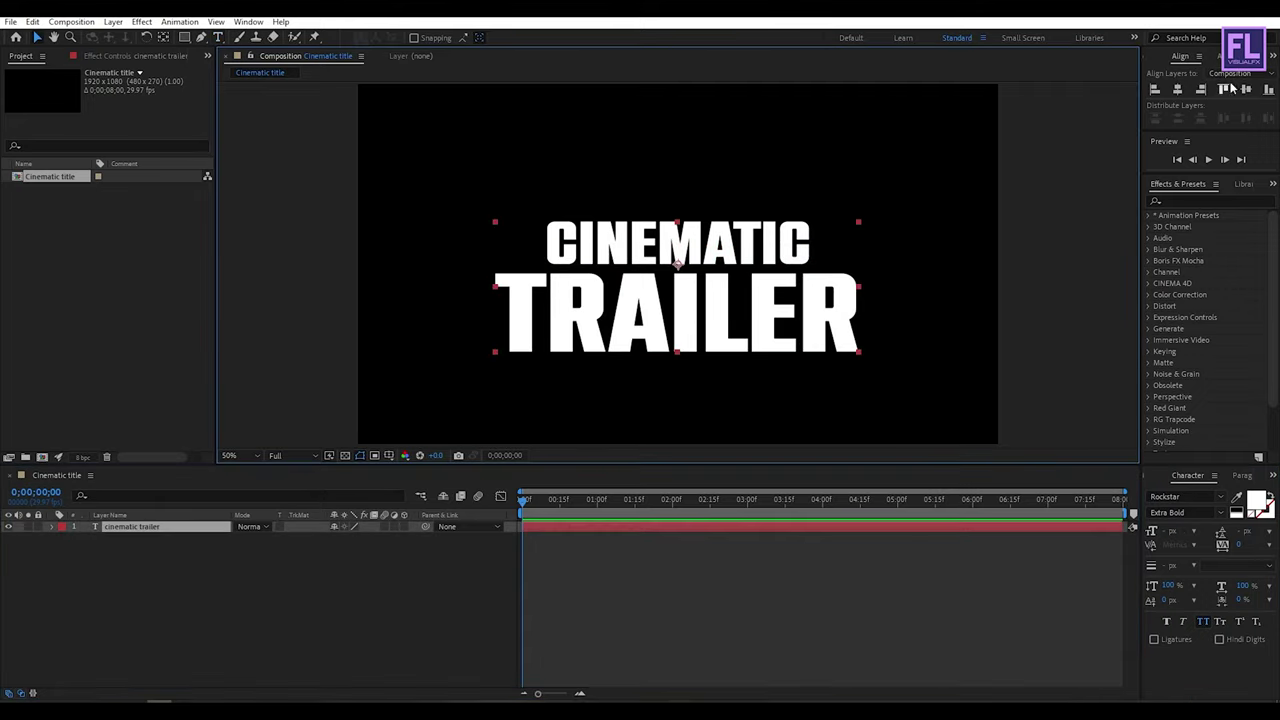
pyautogui.click(1178, 89)
pyautogui.click(1246, 90)
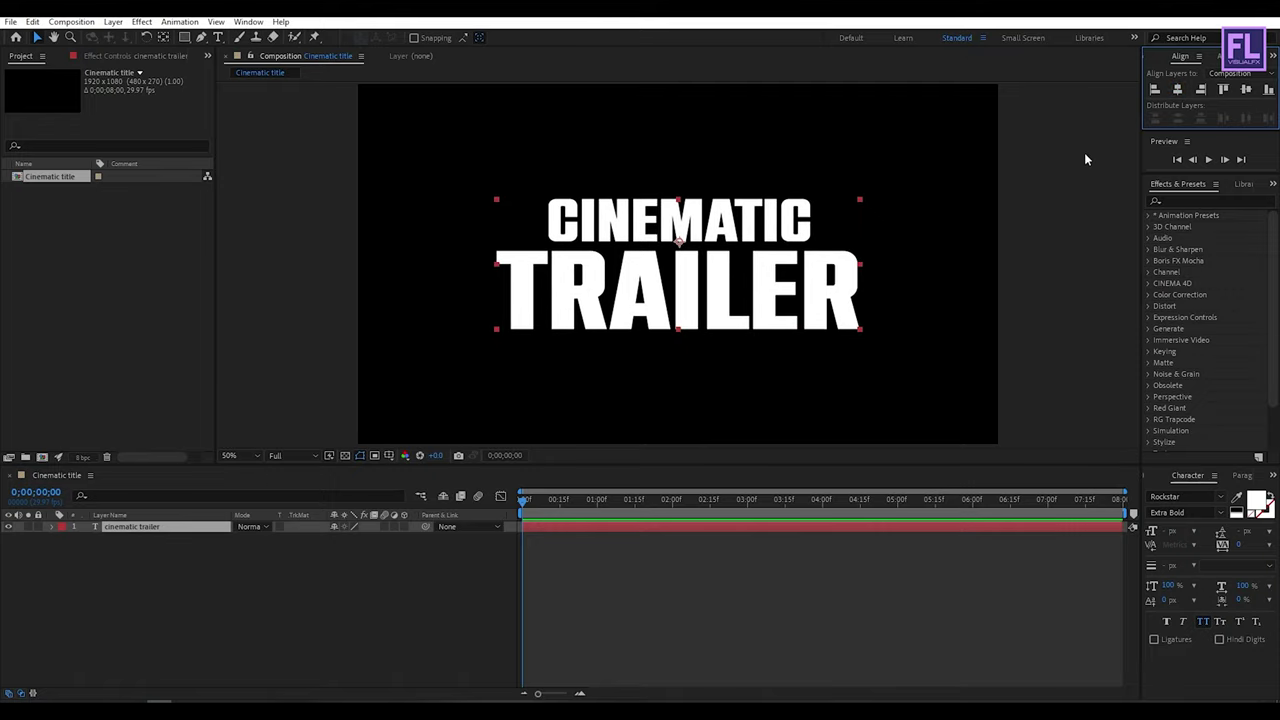
pyautogui.press("'")
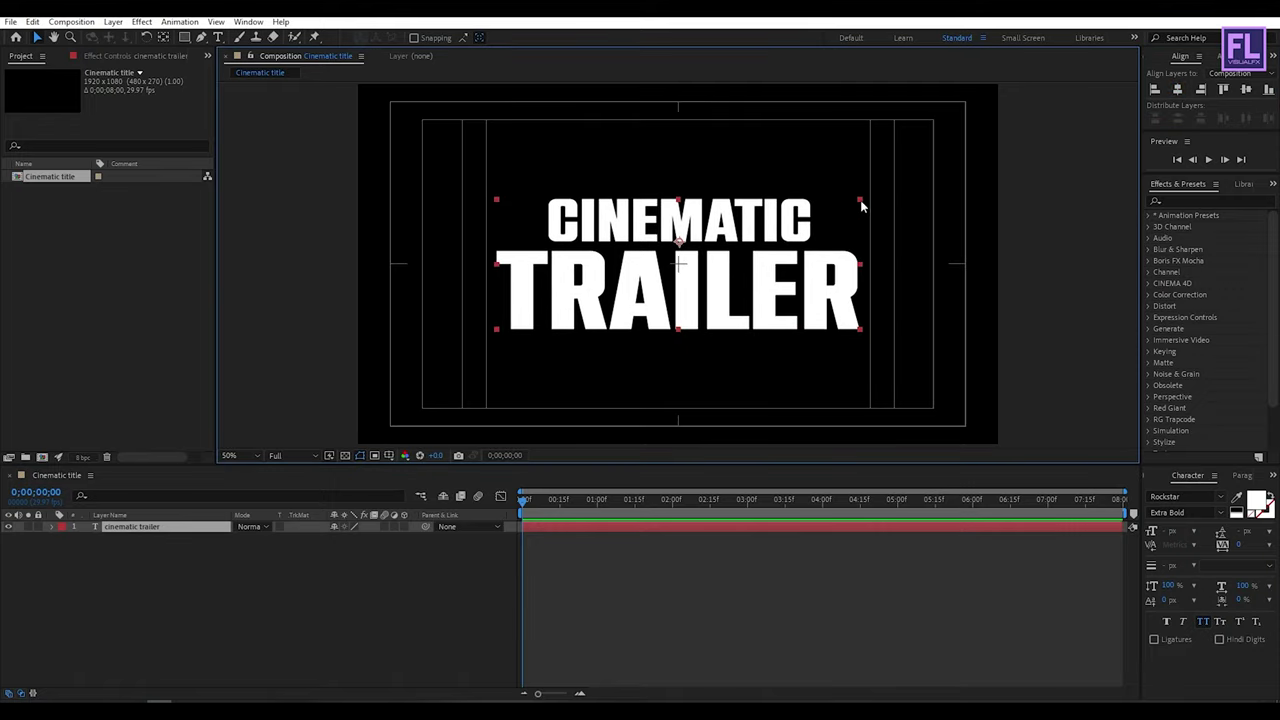
pyautogui.click(1012, 217)
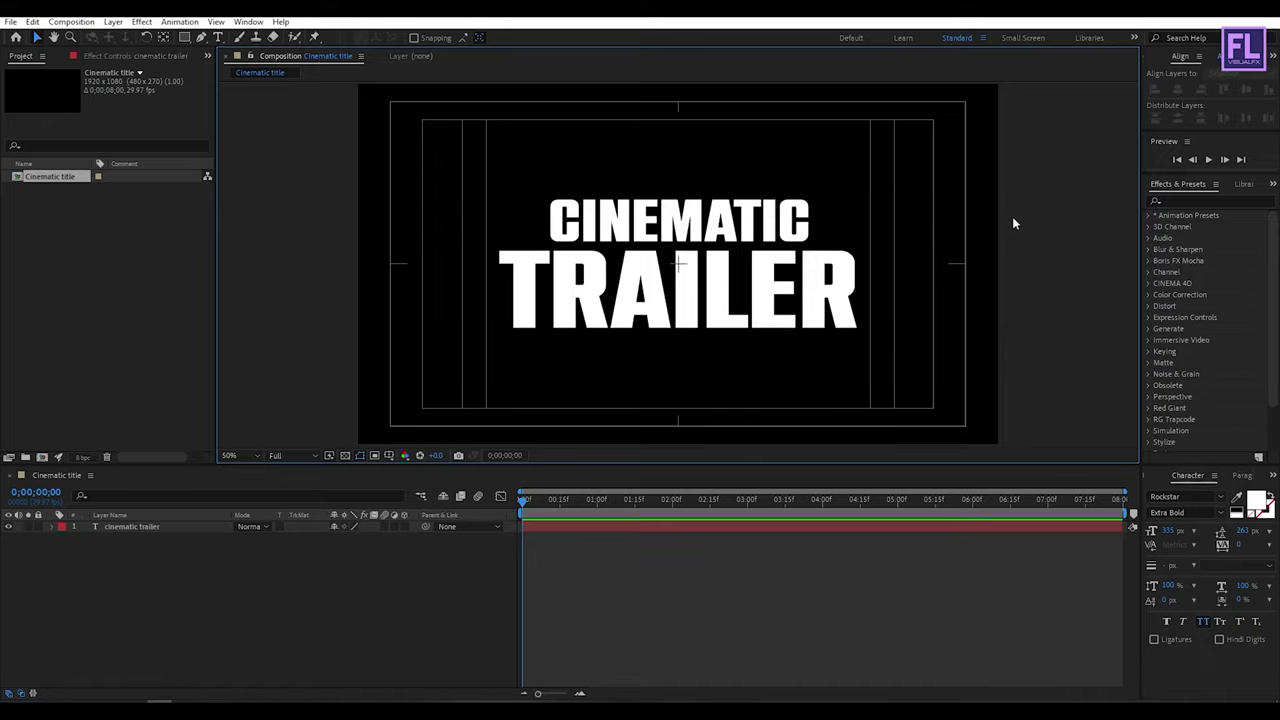
pyautogui.press("'")
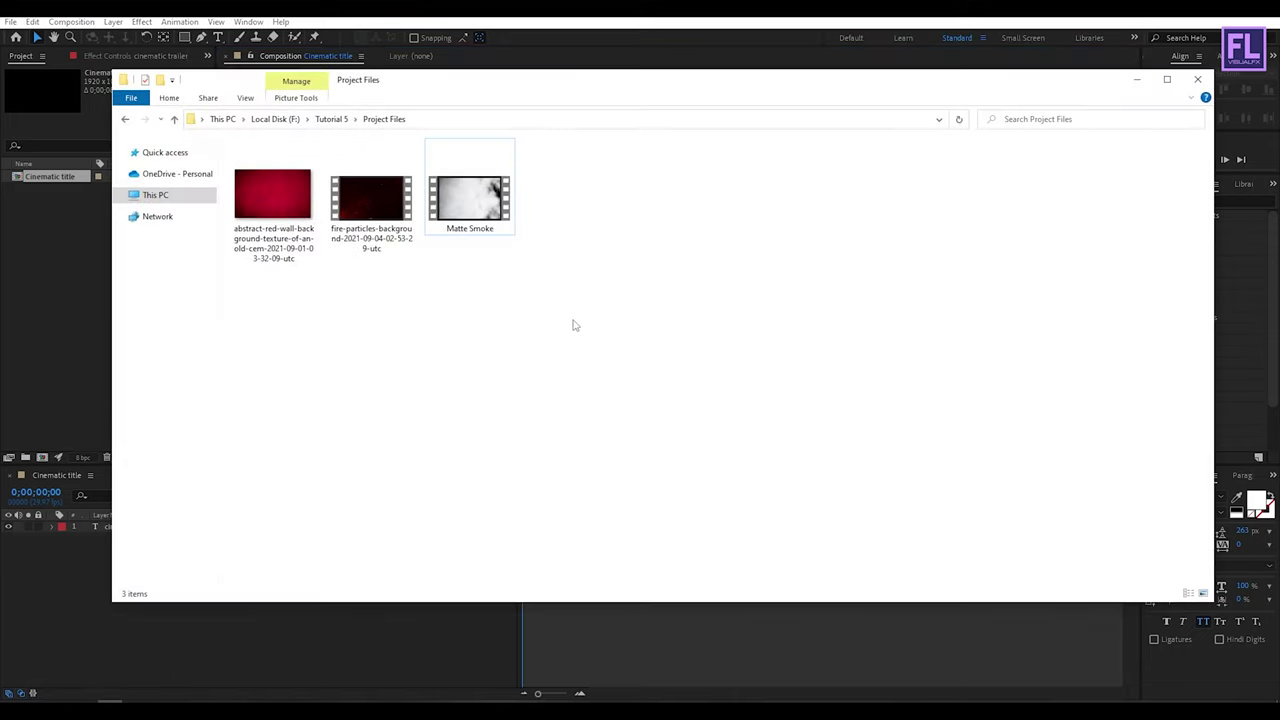
# - Import the red wall texture, fire particles and Matte Smoke files into the project
pyautogui.moveTo(574, 325); pyautogui.dragTo(292, 165)
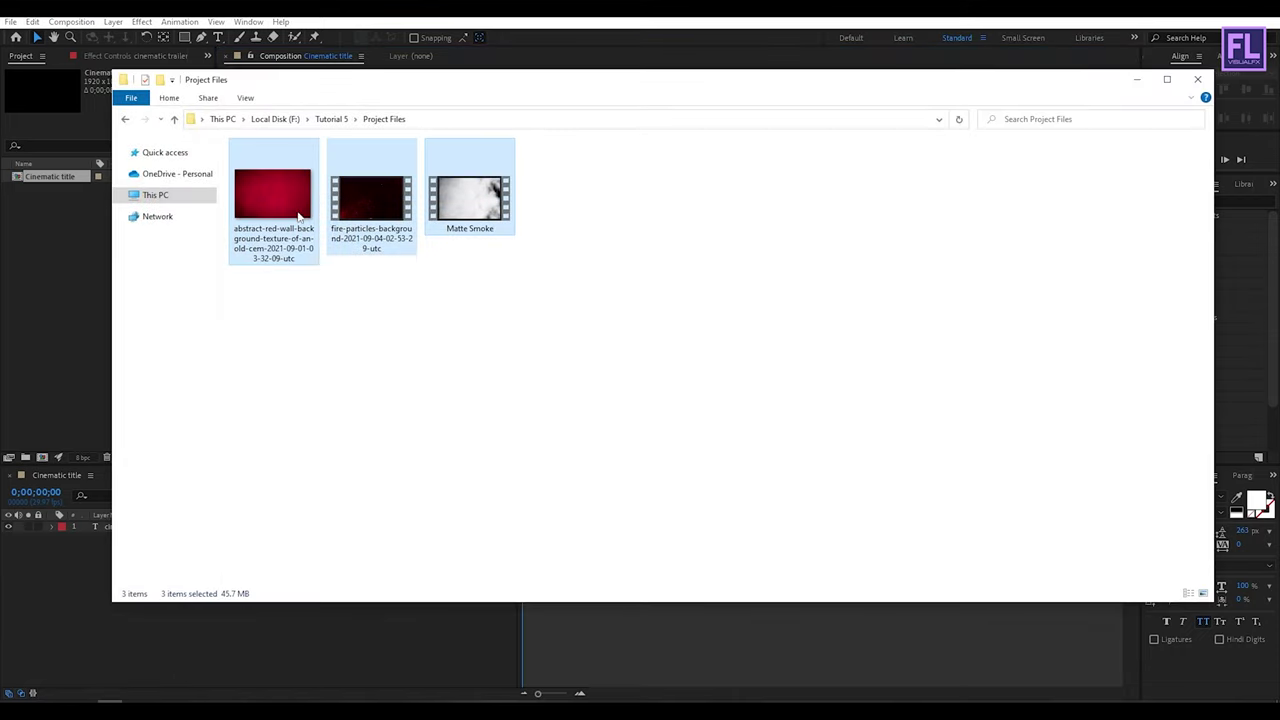
pyautogui.moveTo(371, 198); pyautogui.dragTo(57, 240)
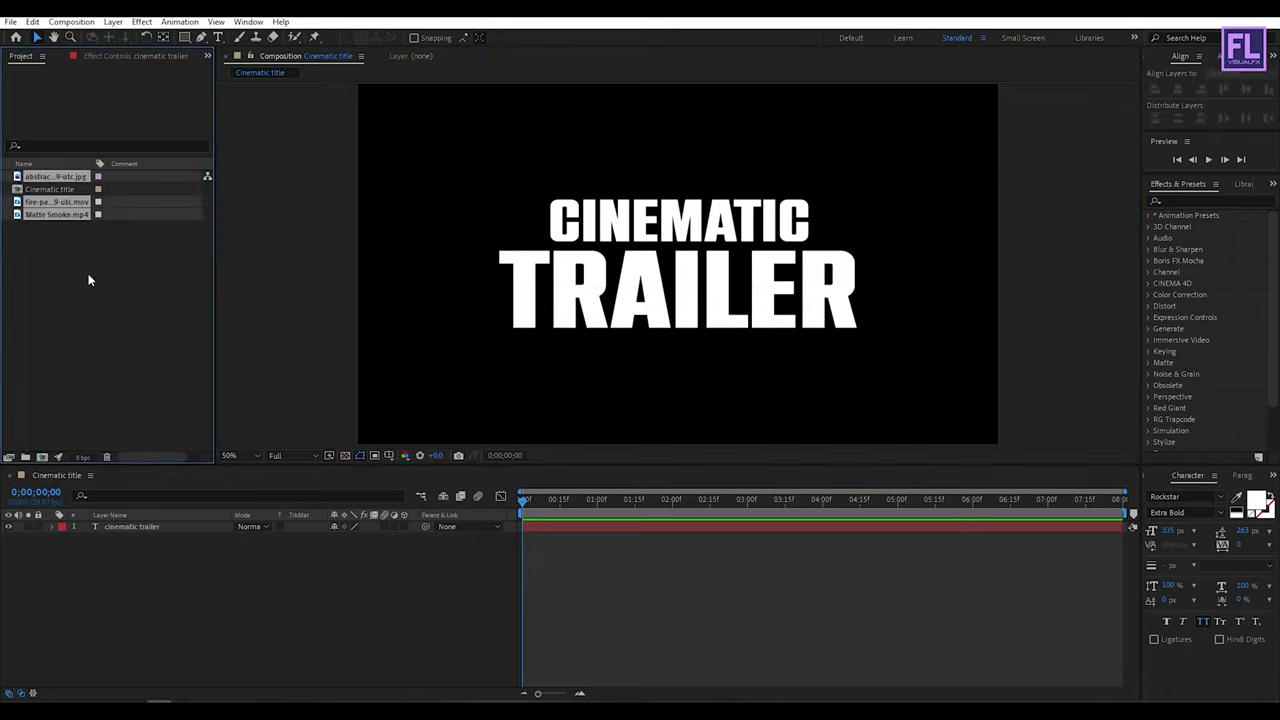
pyautogui.click(88, 273)
# - Add the red wall texture below the title and scale it down
pyautogui.click(45, 176)
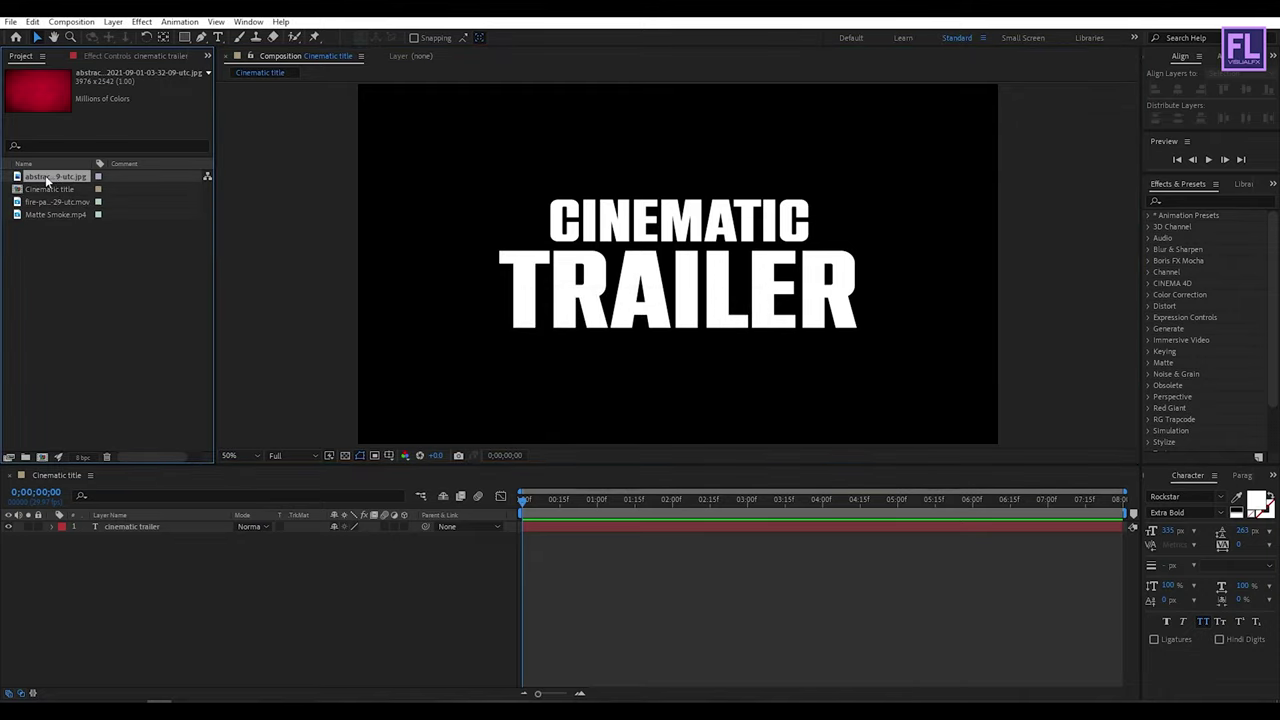
pyautogui.moveTo(57, 180); pyautogui.dragTo(197, 594)
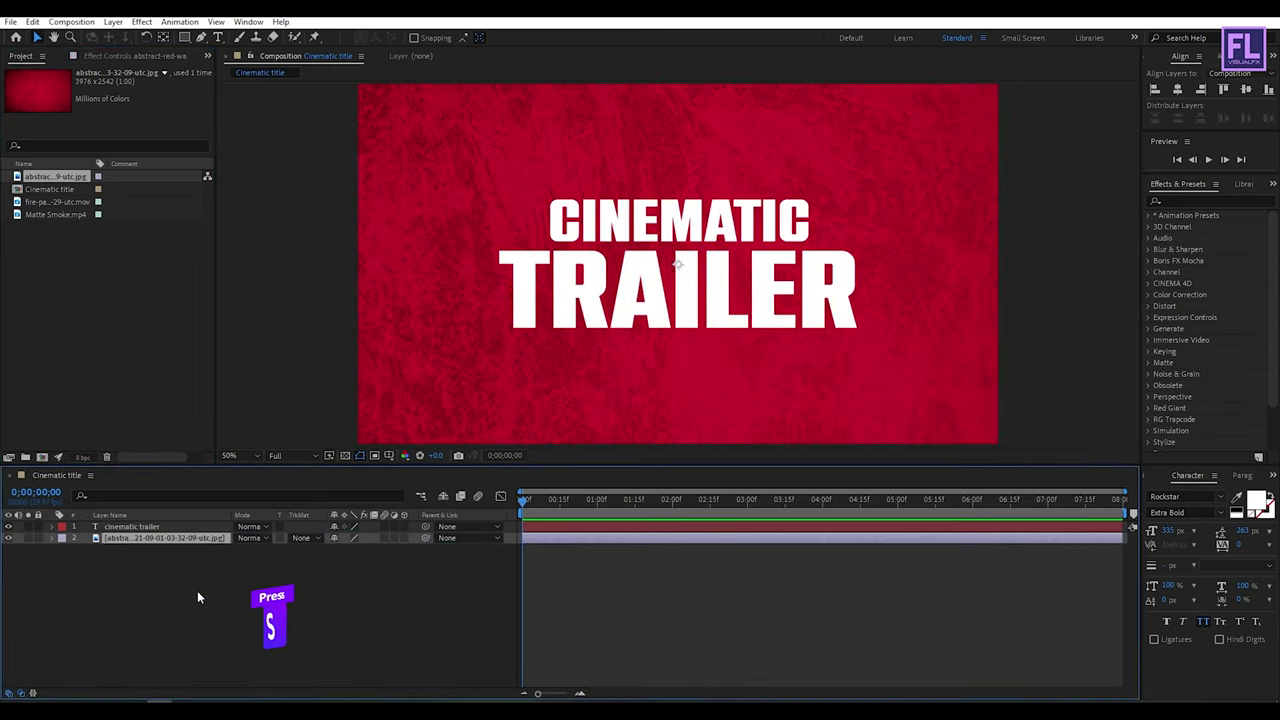
pyautogui.press('s')
pyautogui.moveTo(347, 549); pyautogui.dragTo(300, 548)
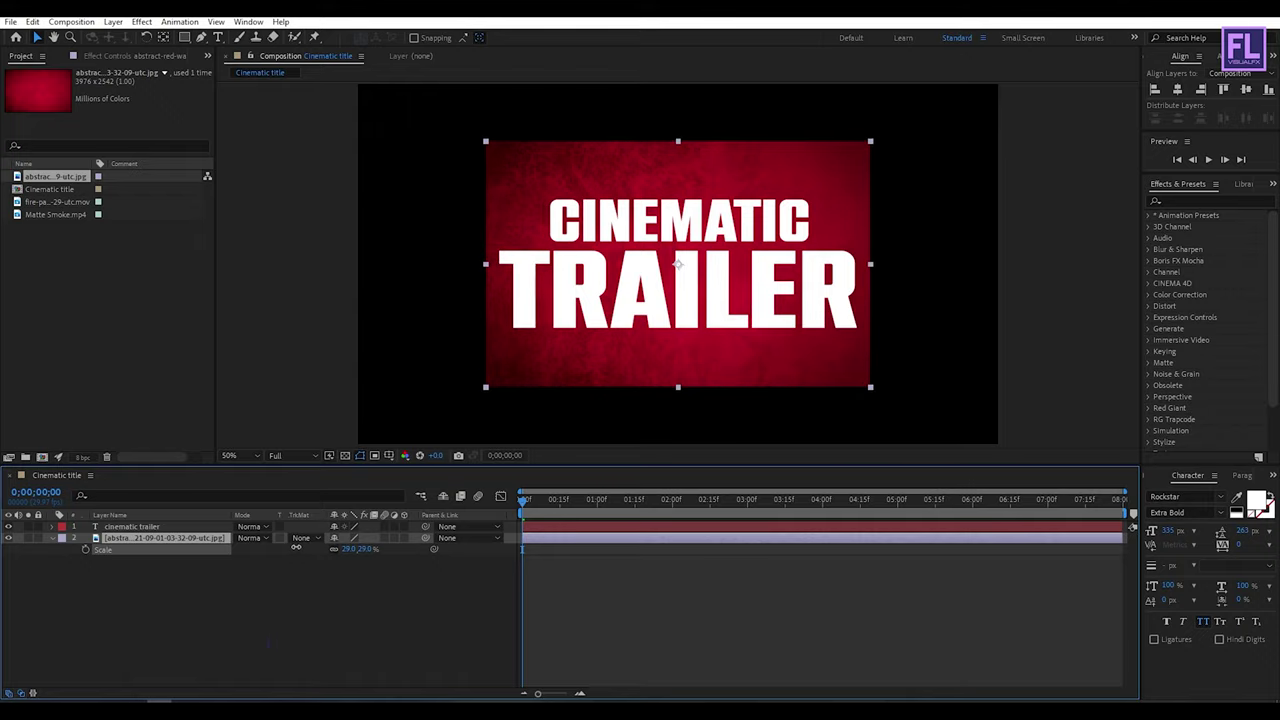
pyautogui.click(280, 569)
pyautogui.click(53, 540)
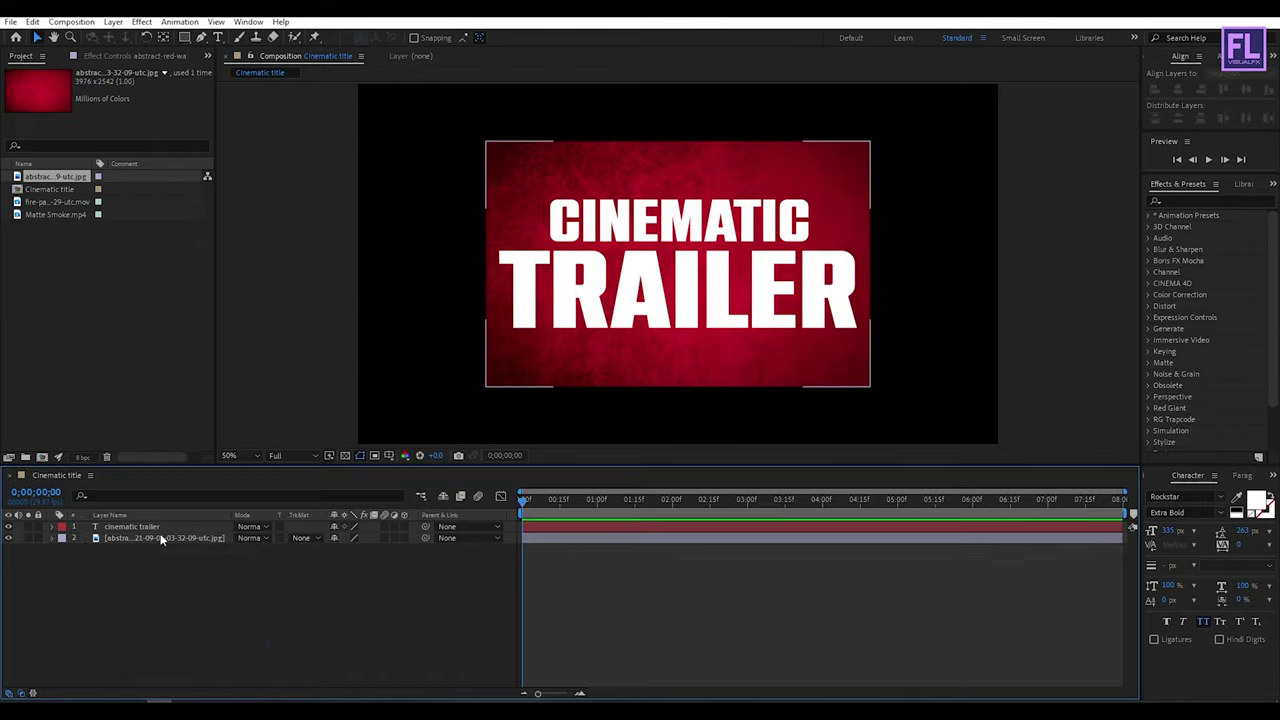
# - Set the texture's track matte to the title text's Alpha Matte
pyautogui.click(133, 540)
pyautogui.click(316, 538)
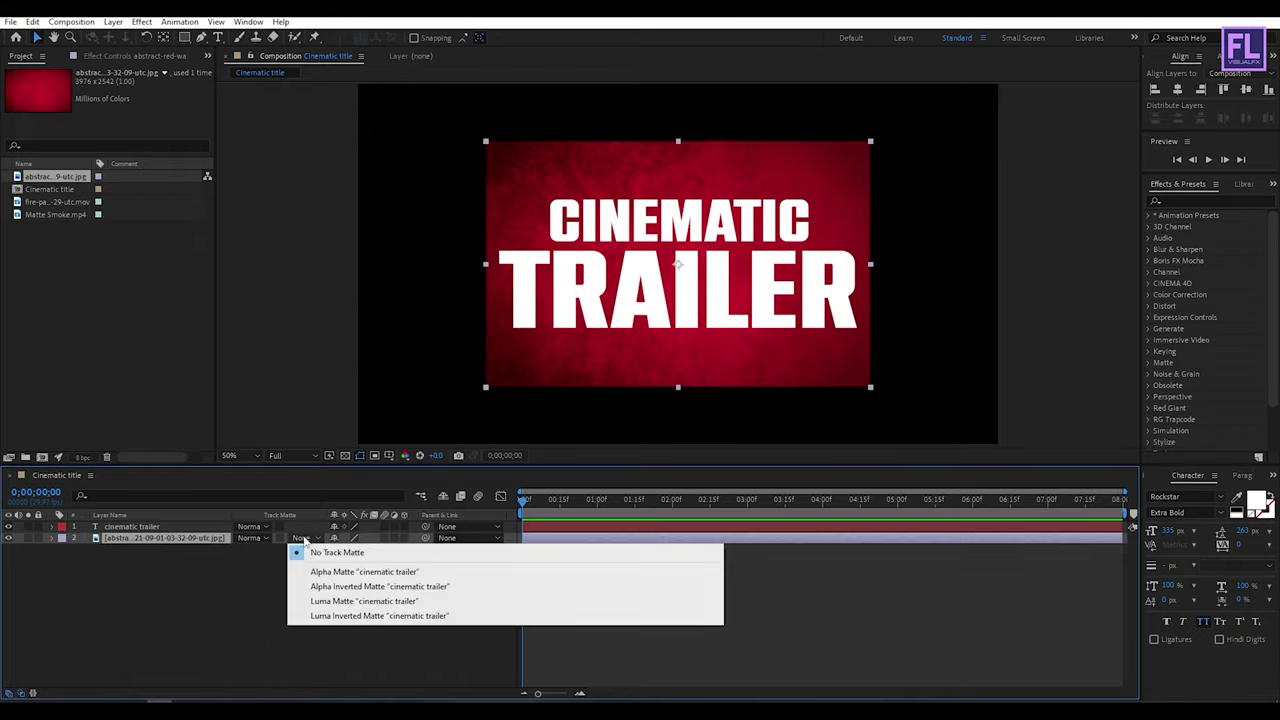
pyautogui.click(347, 574)
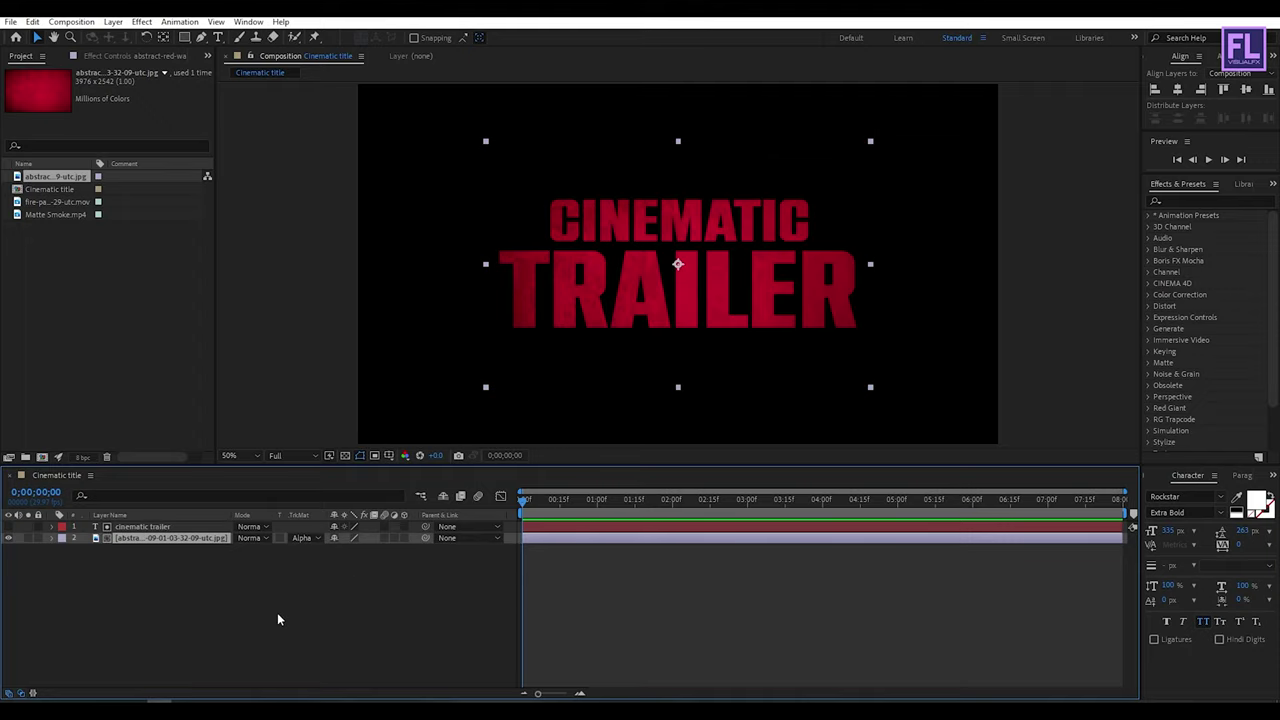
# - Pre-compose the text and texture layers, moving all attributes, into a comp named 'Text'
pyautogui.click(151, 608)
pyautogui.moveTo(115, 597); pyautogui.dragTo(163, 528)
pyautogui.rightClick(170, 528)
pyautogui.click(219, 454)
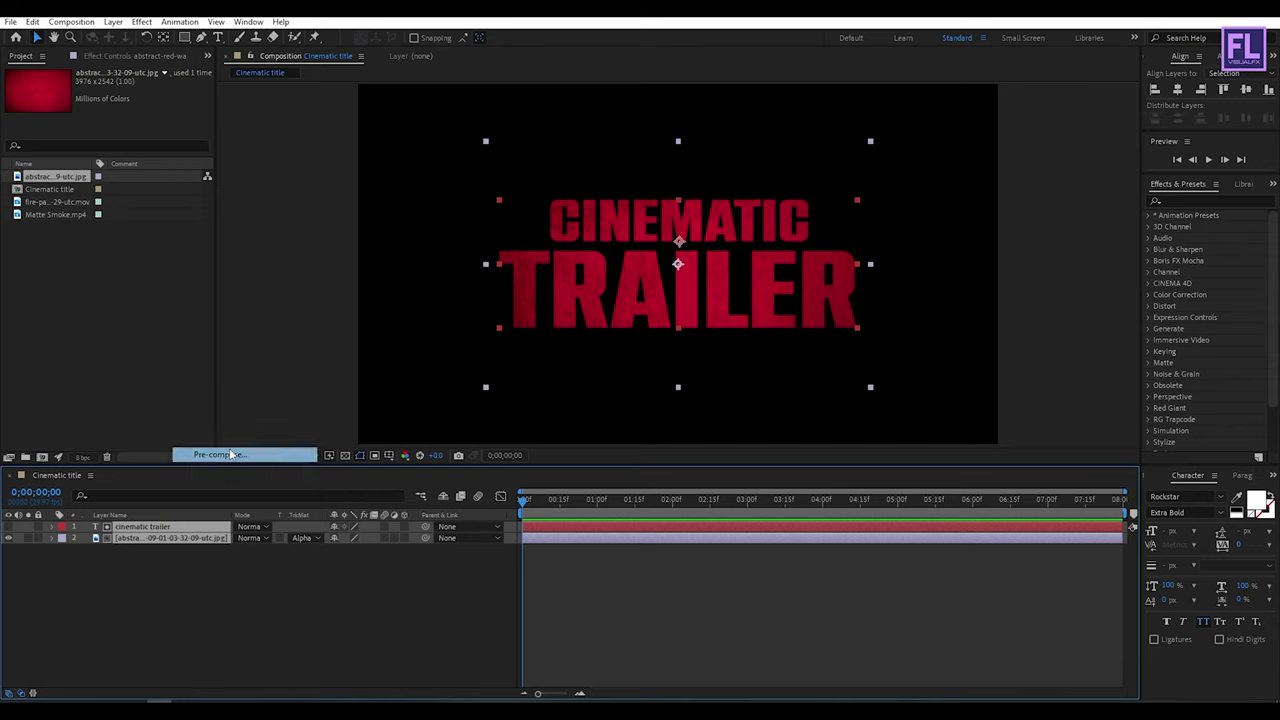
pyautogui.click(573, 427)
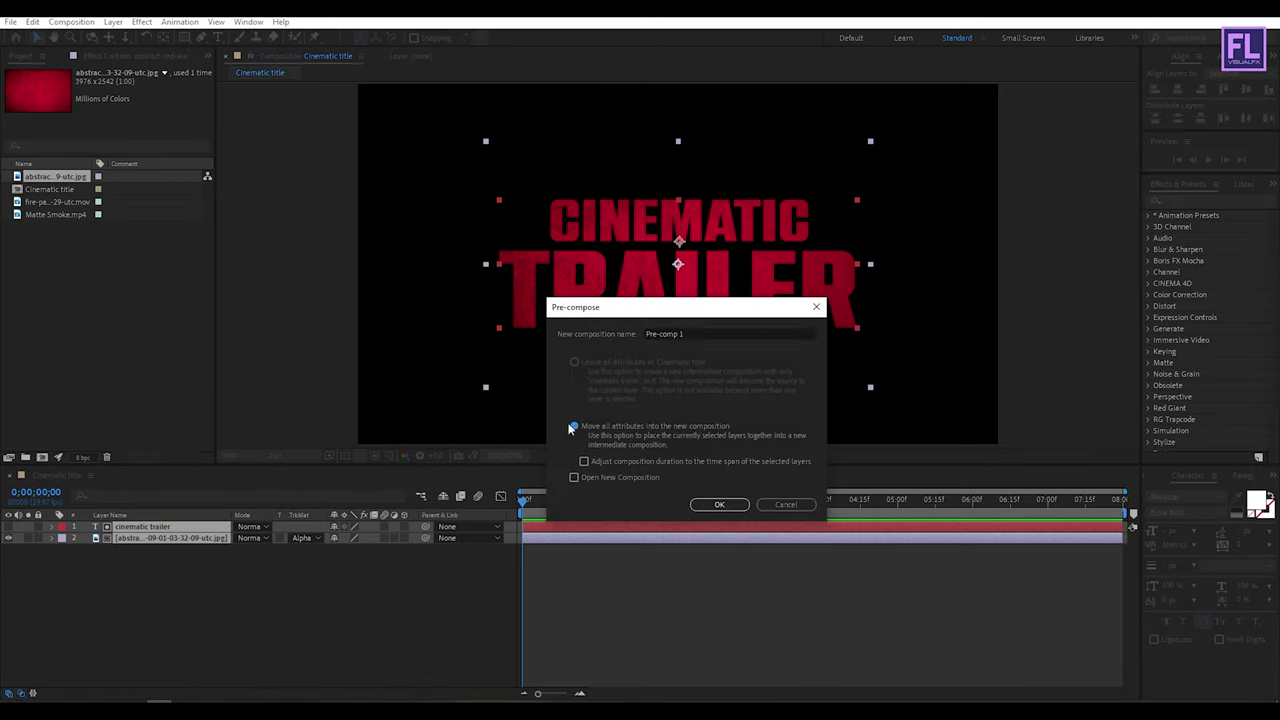
pyautogui.click(734, 328)
pyautogui.hotkey('ctrl', 'a')
pyautogui.write('Tex')
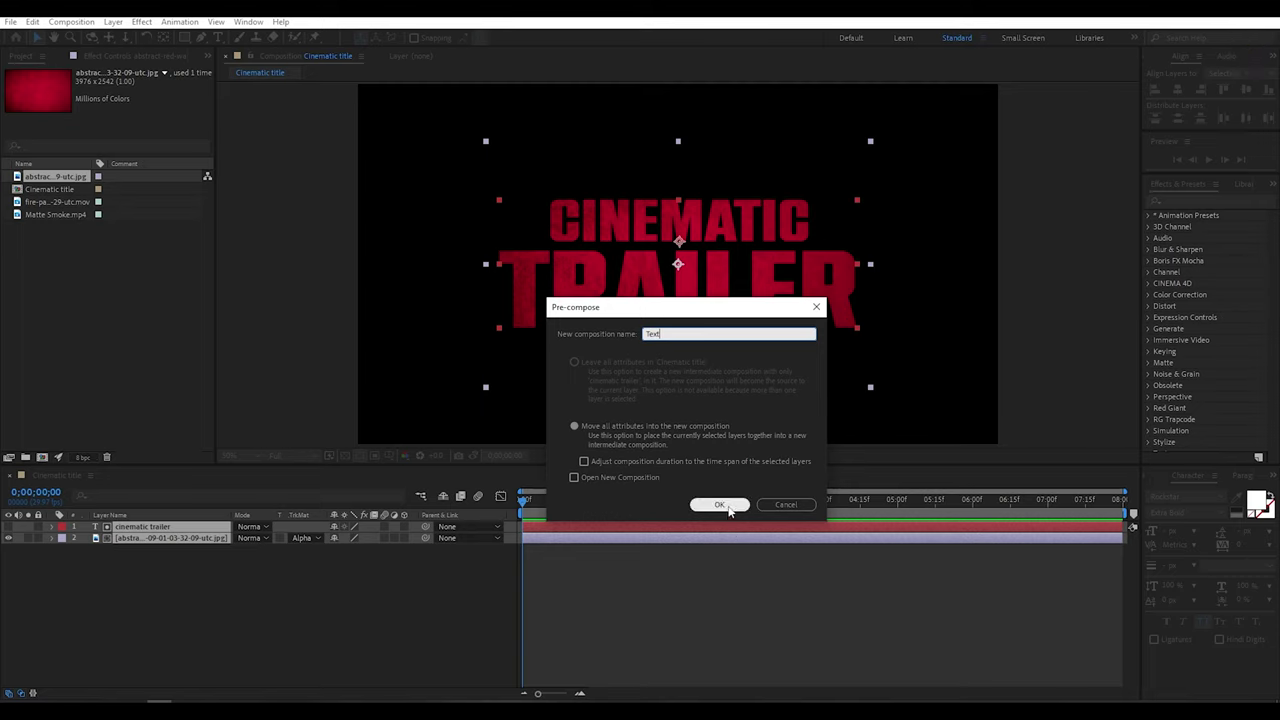
pyautogui.click(719, 504)
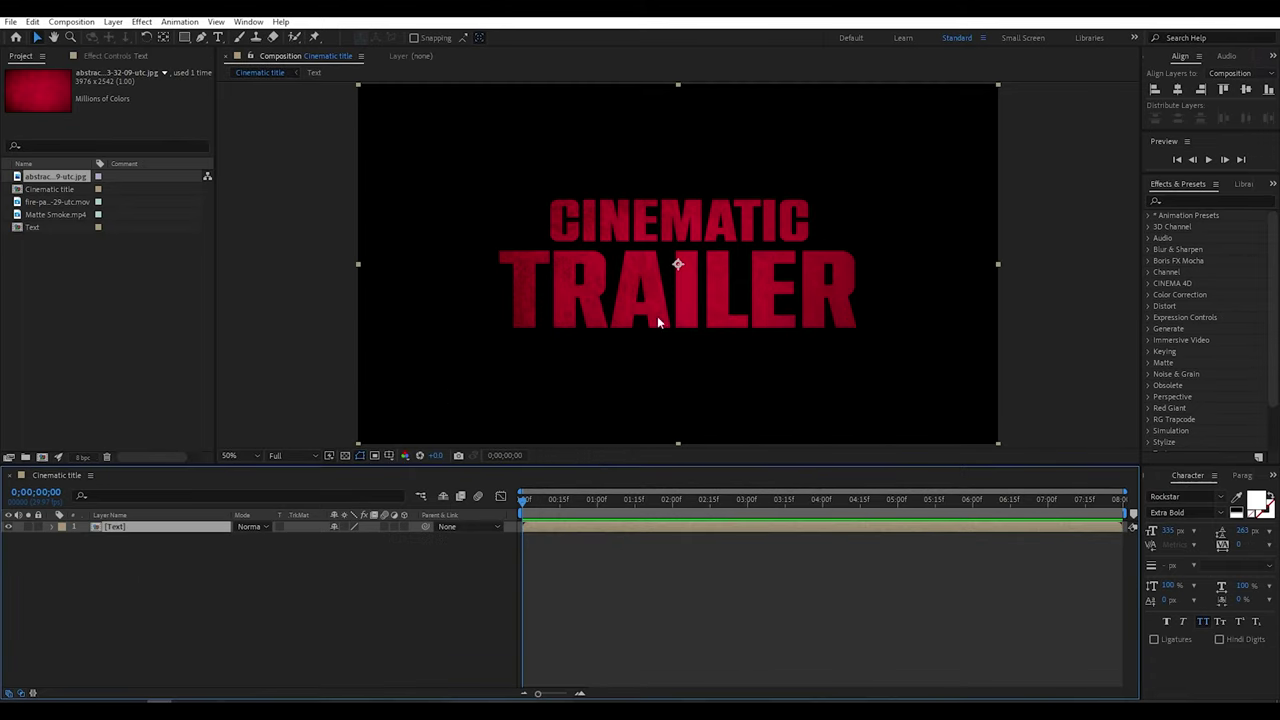
# - Apply a Sharpen effect to the Text layer with Sharpen Amount 30
pyautogui.click(1191, 201)
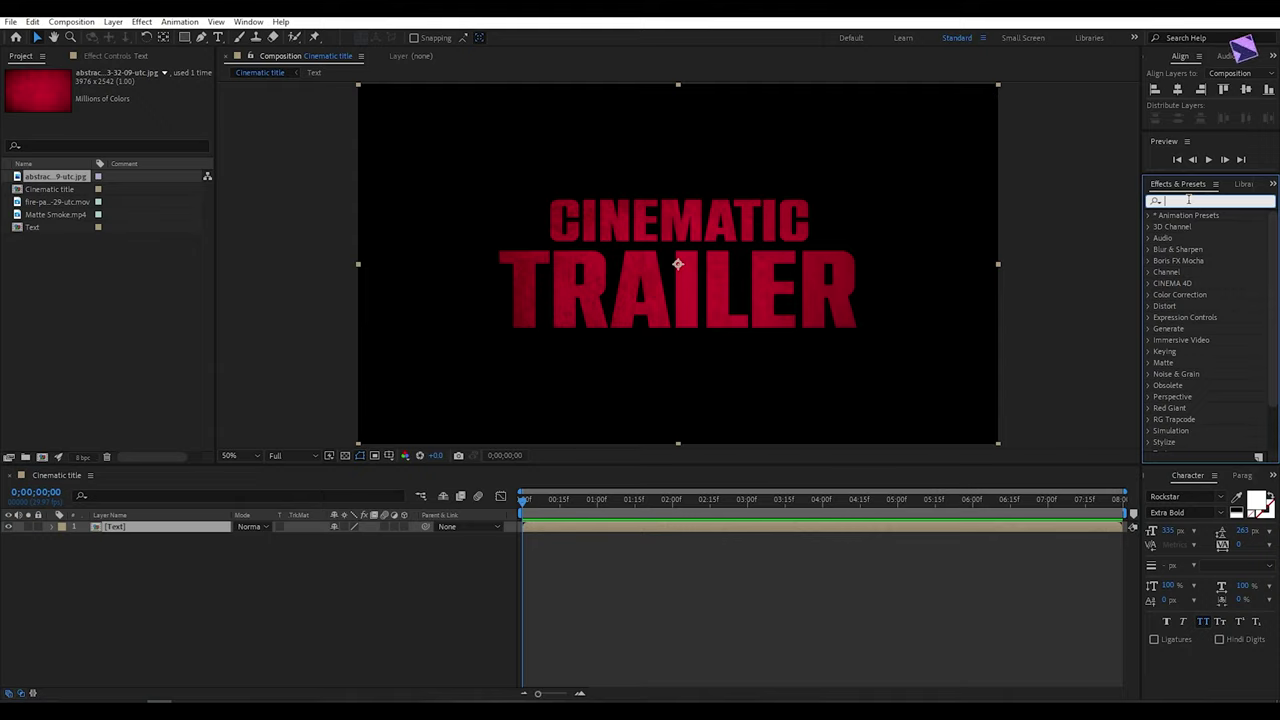
pyautogui.write('sha')
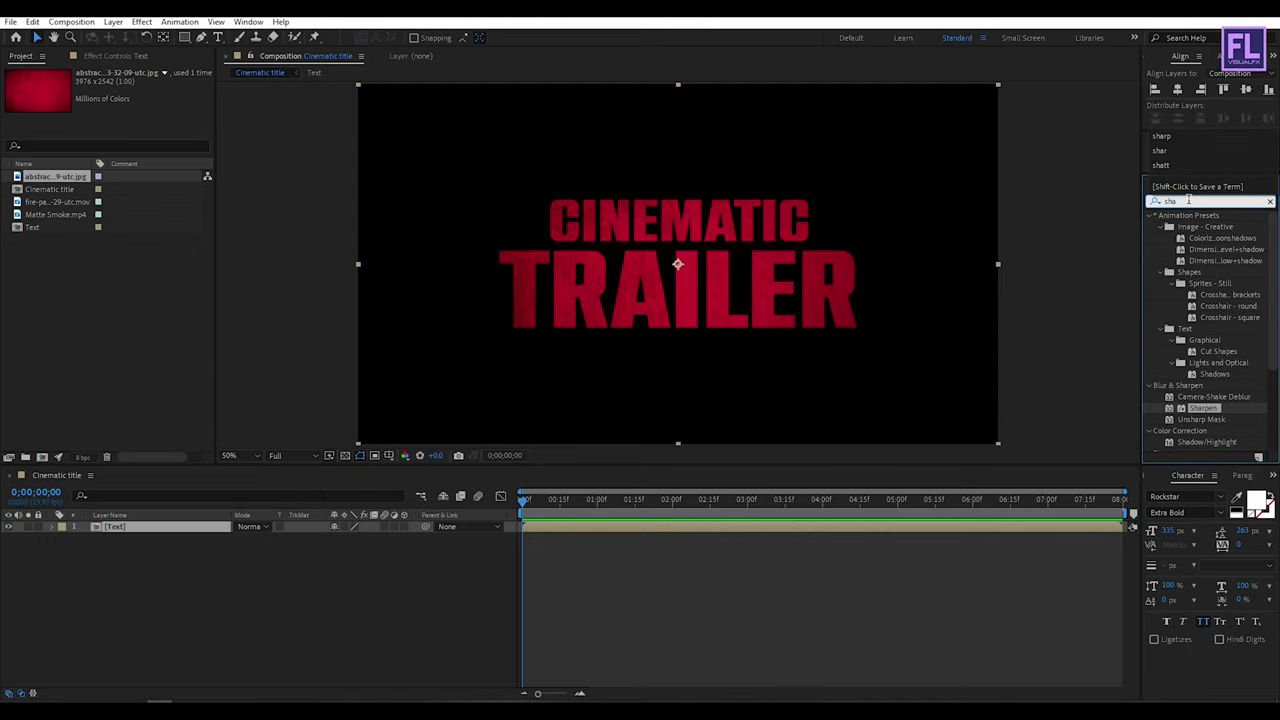
pyautogui.write('r')
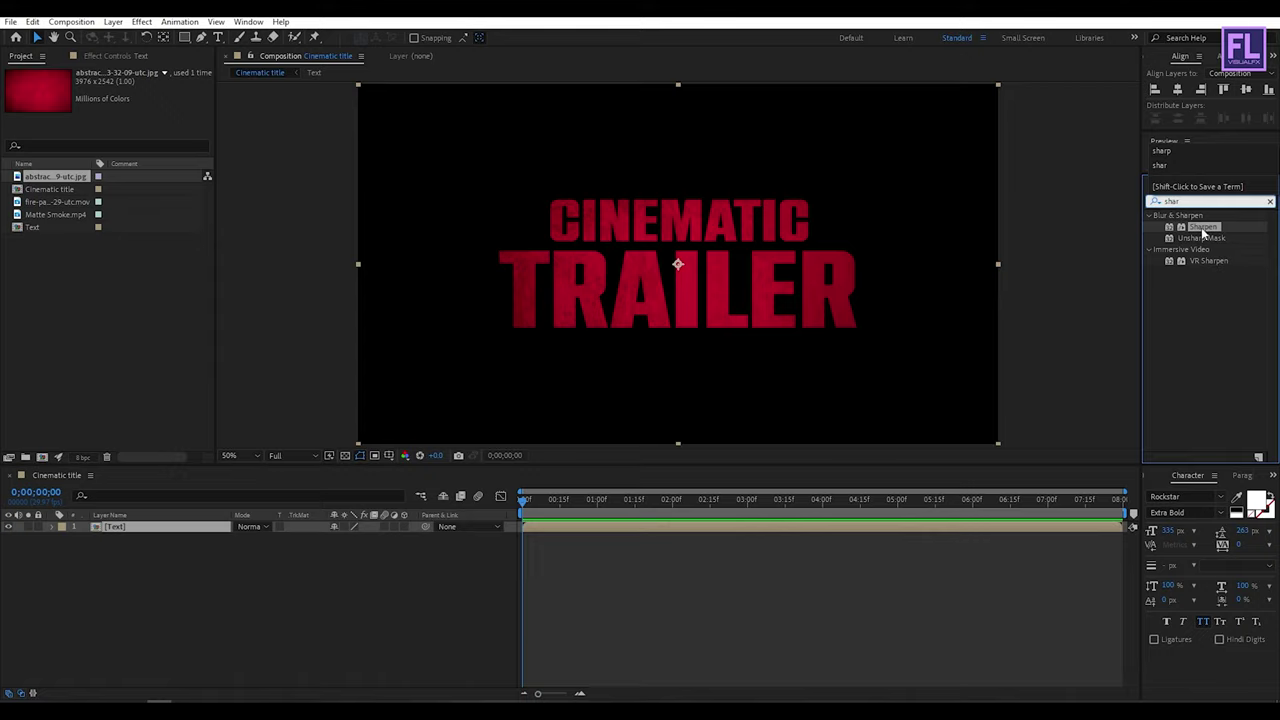
pyautogui.moveTo(1203, 227); pyautogui.dragTo(148, 527)
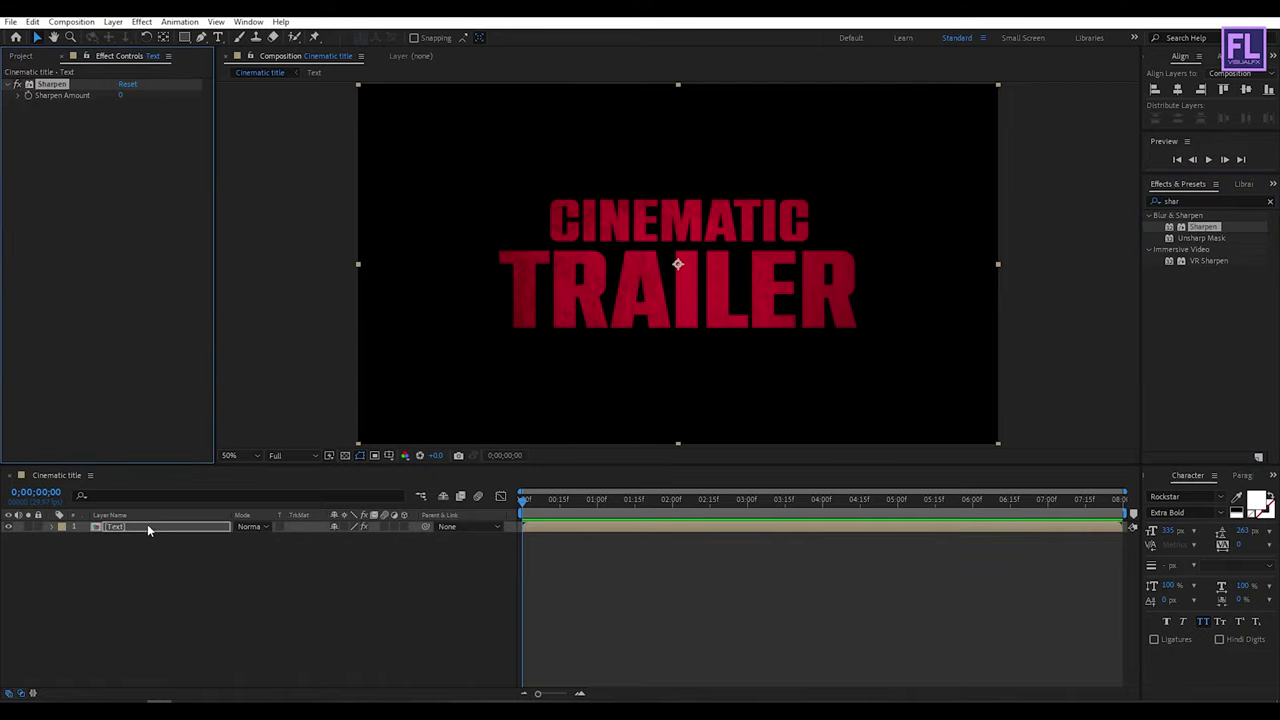
pyautogui.click(119, 95)
pyautogui.write('30')
pyautogui.press('Return')
# - Return to the composition start and reveal the Text layer's Scale property
pyautogui.moveTo(568, 500)
pyautogui.mouseDown()
pyautogui.moveTo(891, 500)
pyautogui.moveTo(549, 500)
pyautogui.moveTo(607, 500)
pyautogui.mouseUp()
pyautogui.press('Home')
pyautogui.click(141, 526)
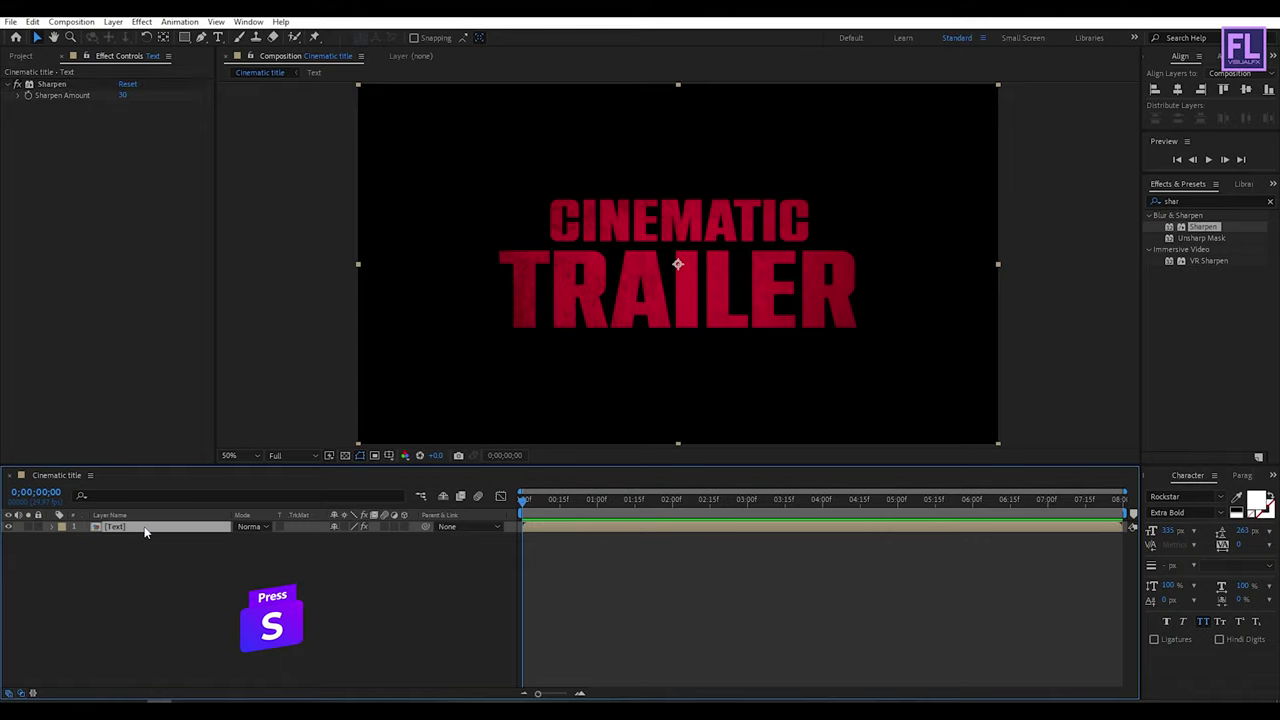
pyautogui.press('s')
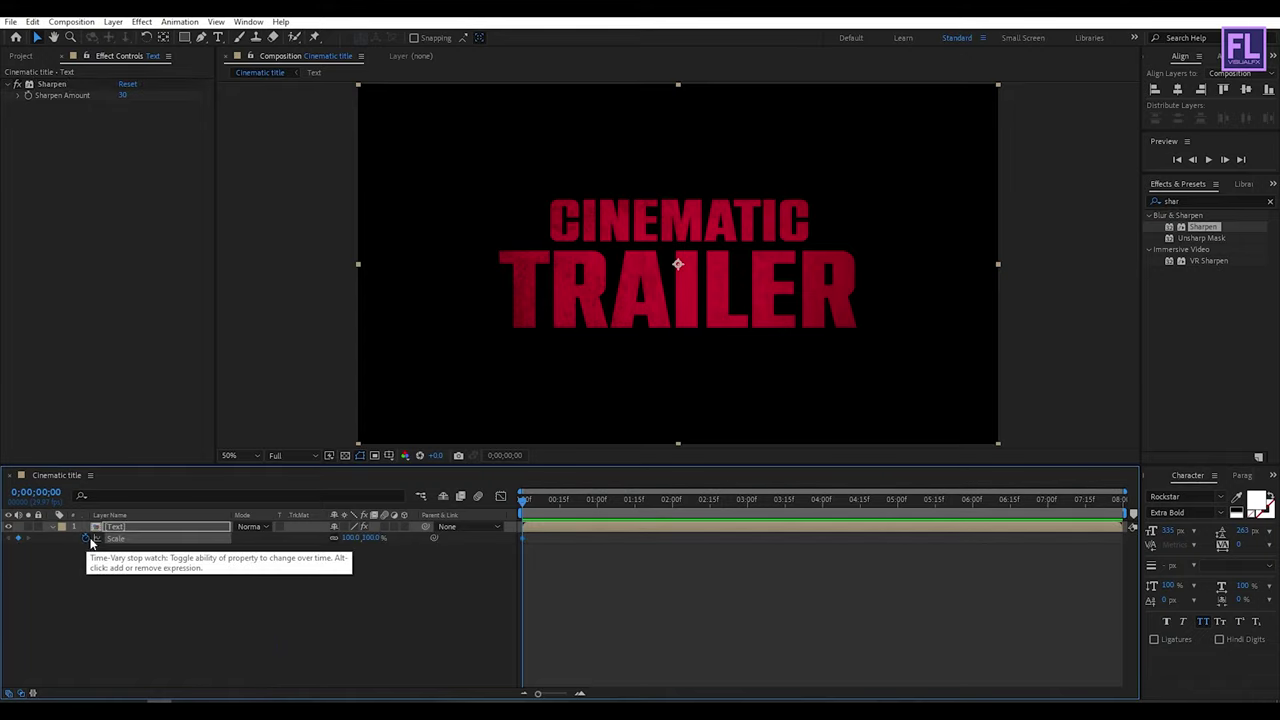
# - Keyframe the Text layer's scale to reach 110% at the last frame, and preview the zoom
pyautogui.moveTo(522, 499); pyautogui.dragTo(1141, 512)
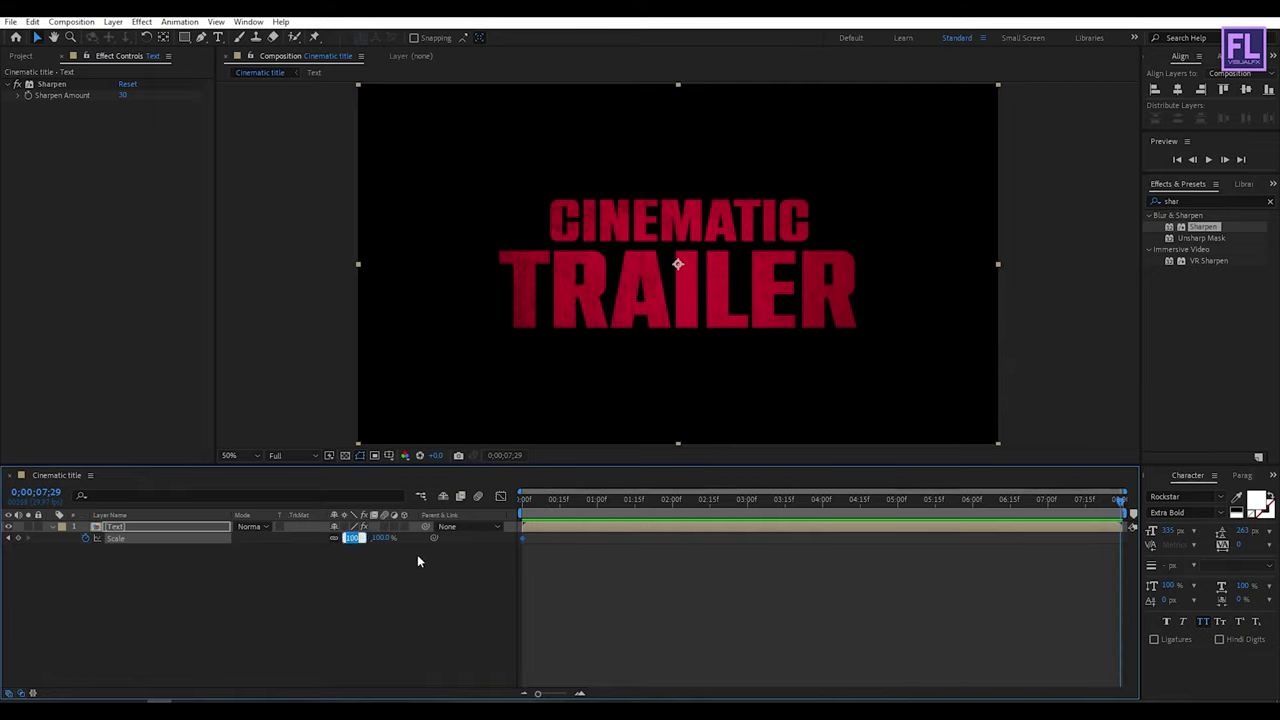
pyautogui.write('110')
pyautogui.press('Return')
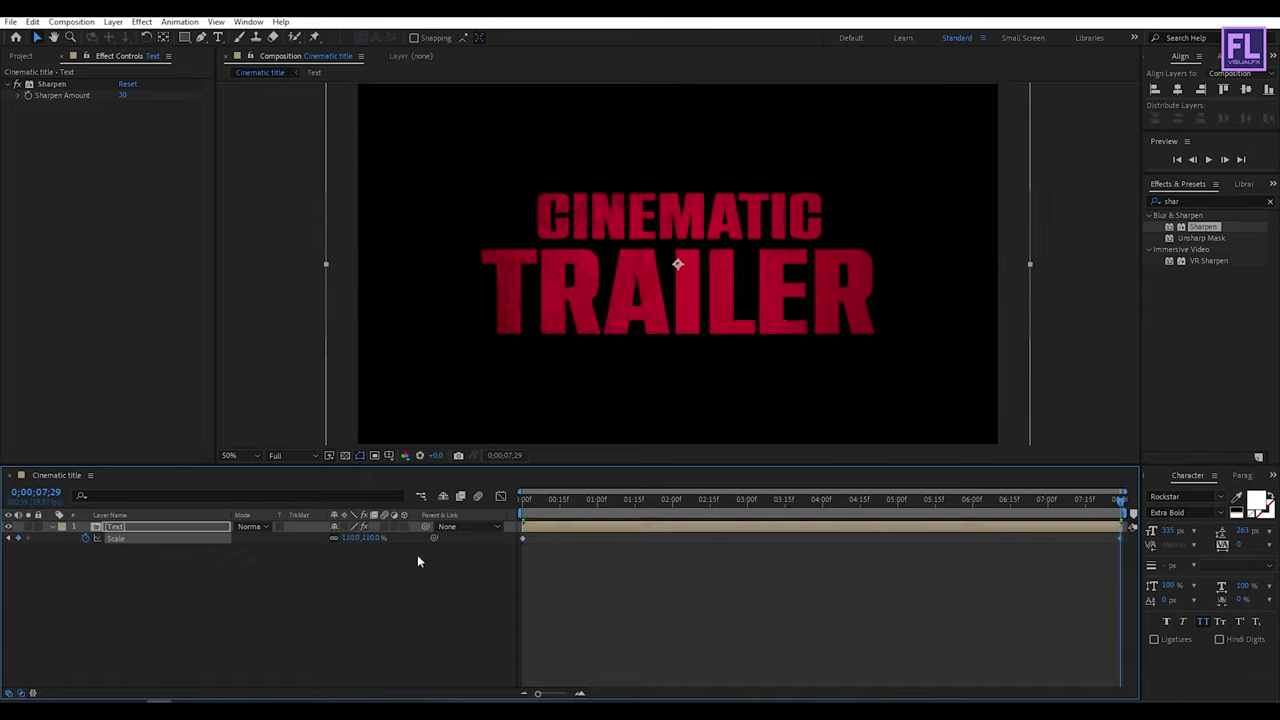
pyautogui.moveTo(584, 502)
pyautogui.mouseDown()
pyautogui.moveTo(524, 499)
pyautogui.moveTo(1025, 499)
pyautogui.mouseUp()
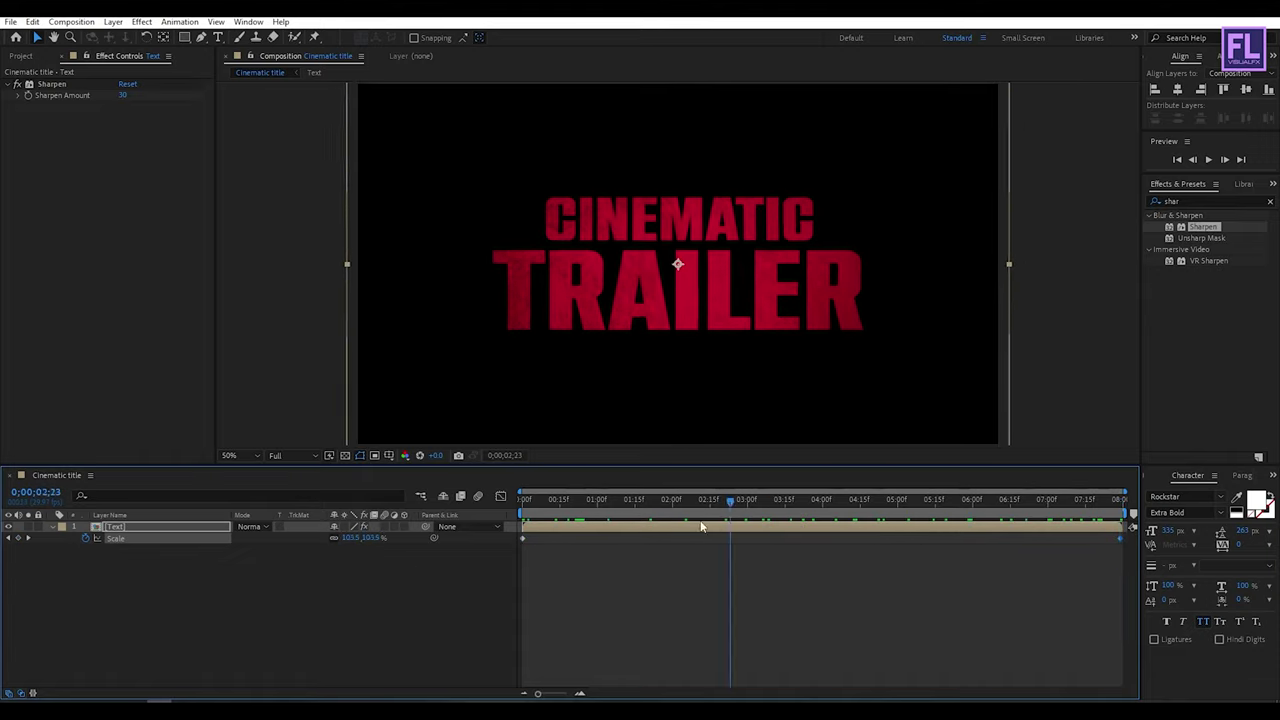
pyautogui.press('space')
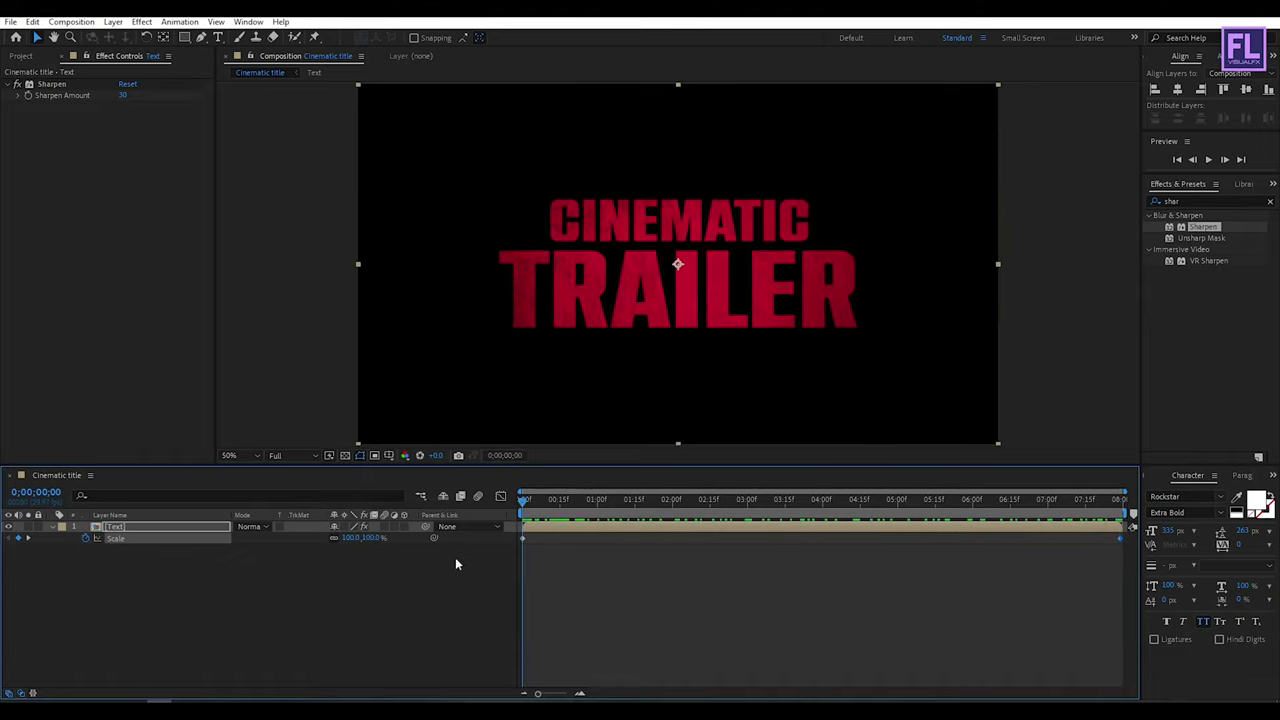
pyautogui.click(106, 566)
pyautogui.click(49, 526)
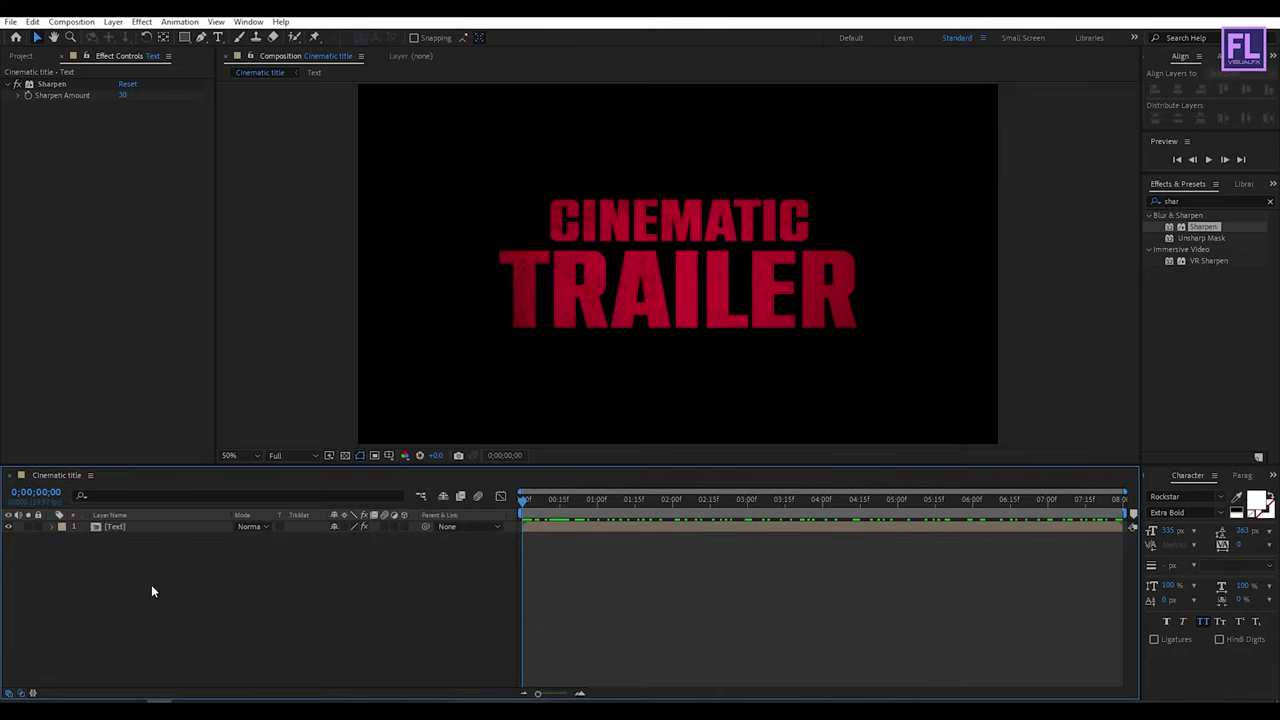
# - Place the Matte Smoke clip at the top of the layer stack
pyautogui.click(22, 56)
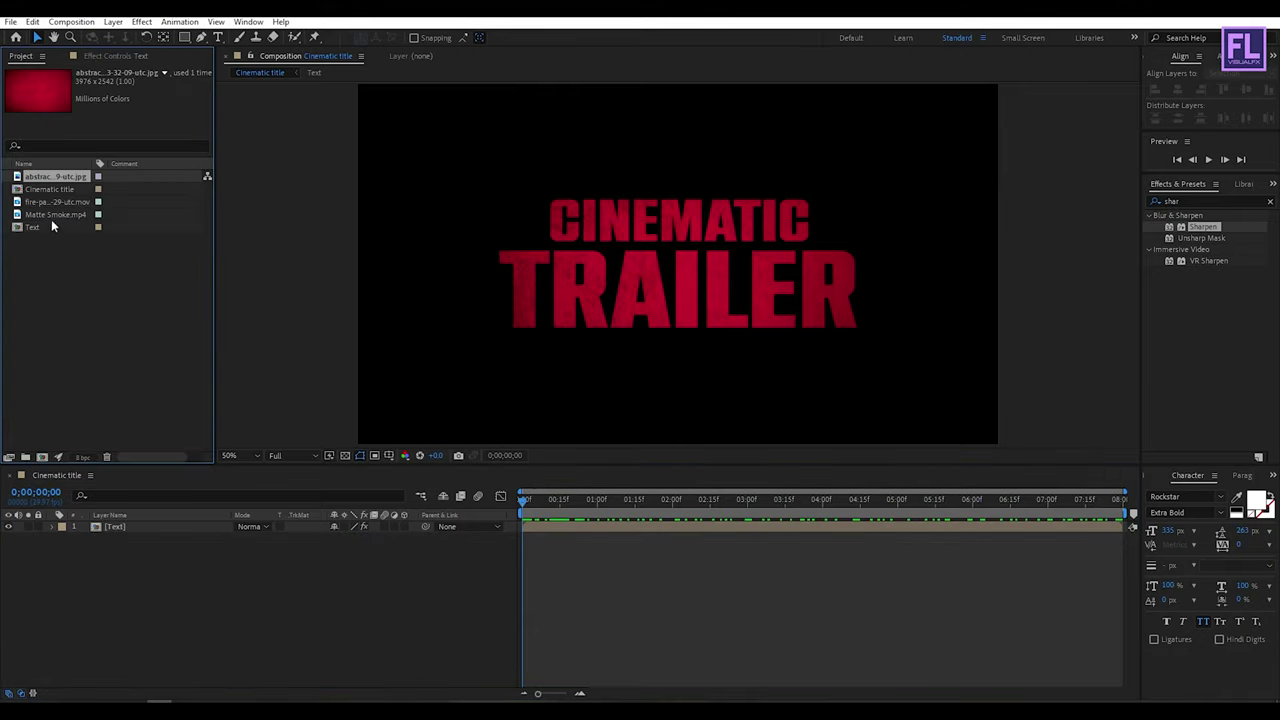
pyautogui.click(53, 214)
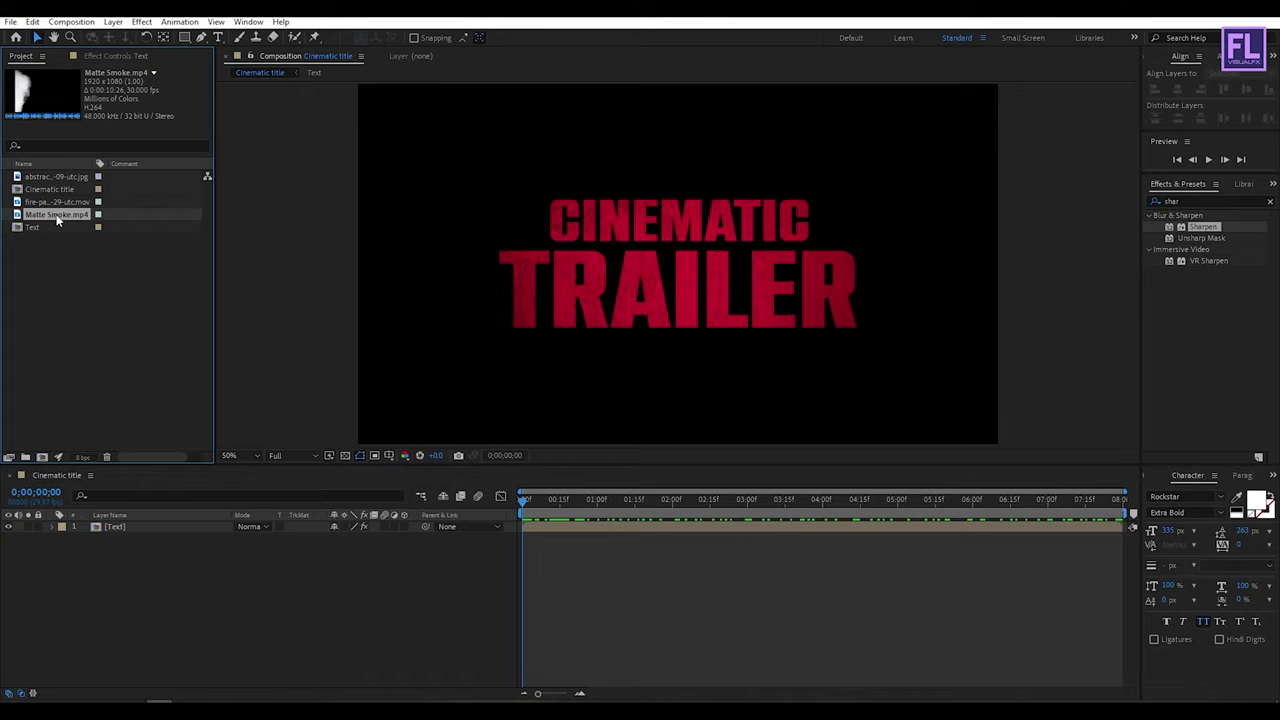
pyautogui.moveTo(57, 220); pyautogui.dragTo(157, 530)
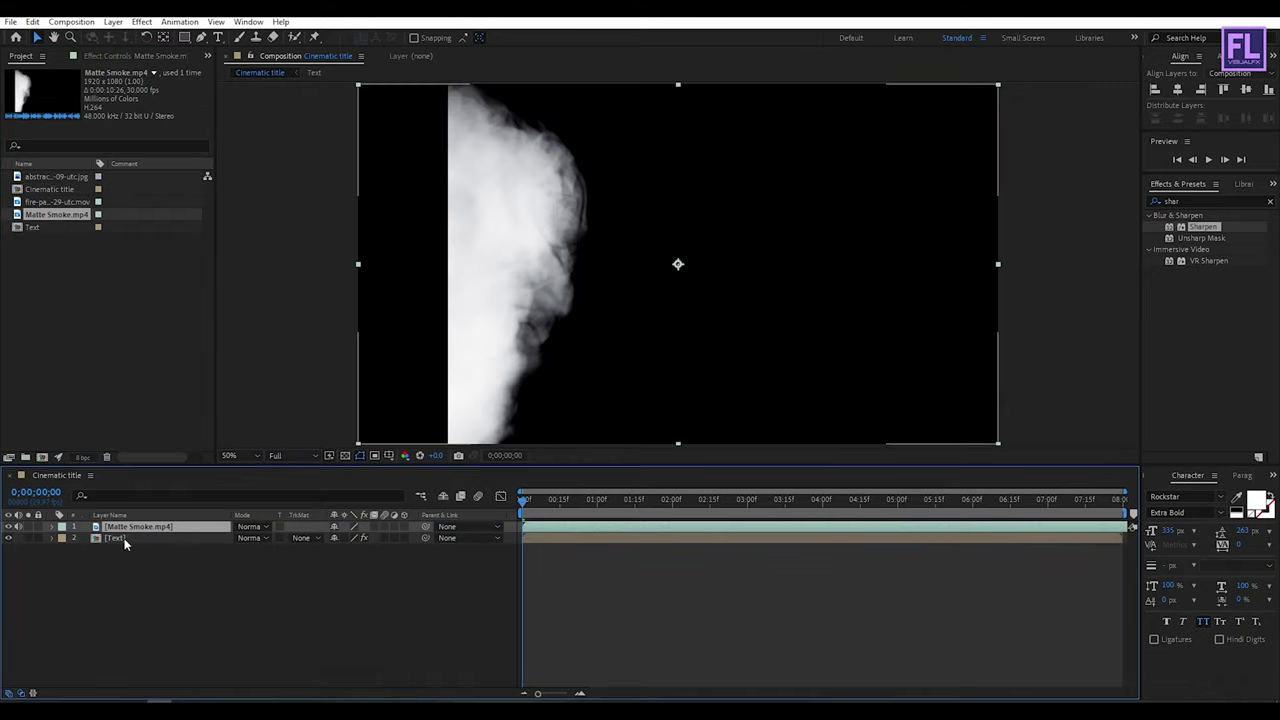
# - Set the Text layer's track matte to Luma Matte from the smoke, and preview the reveal
pyautogui.click(120, 538)
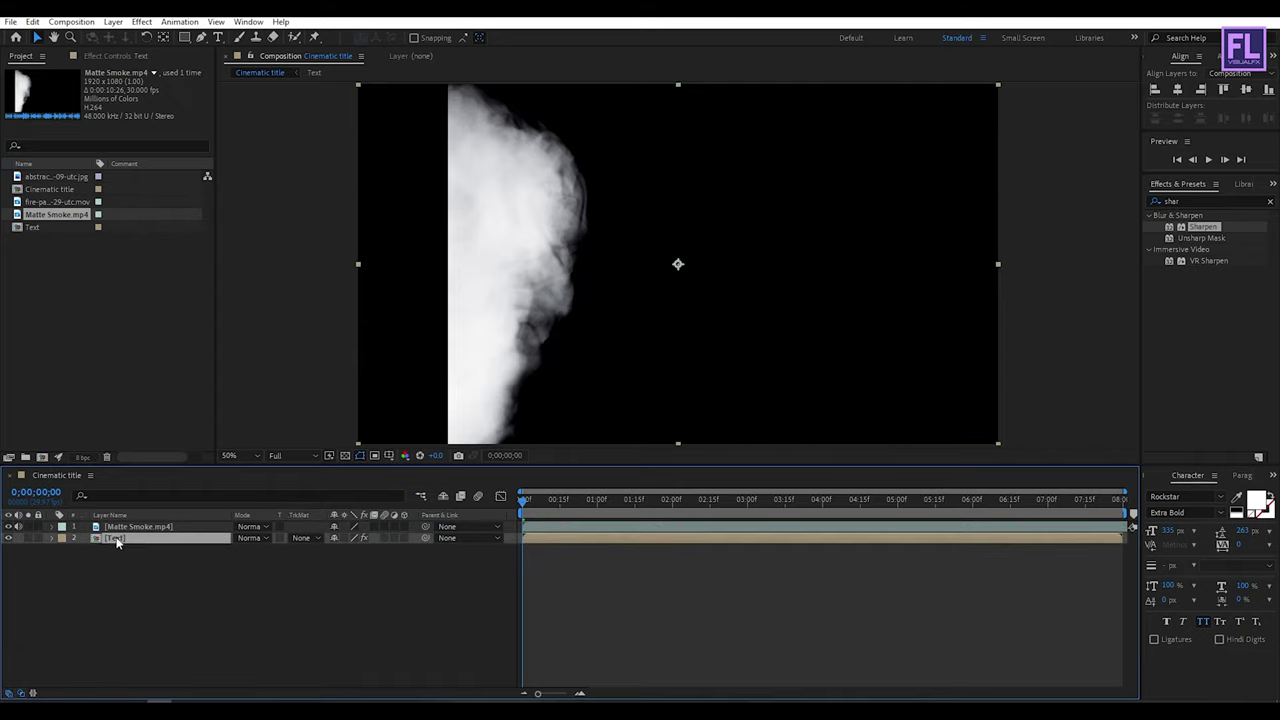
pyautogui.click(302, 539)
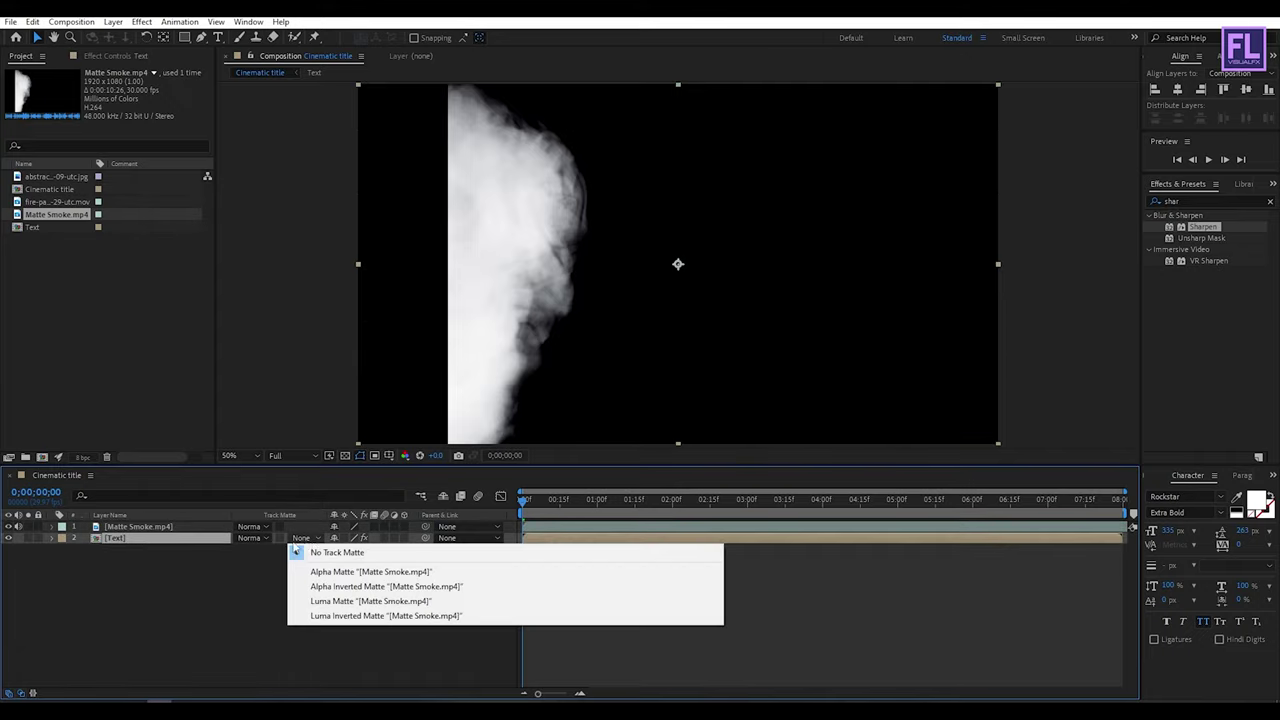
pyautogui.click(370, 601)
pyautogui.moveTo(524, 499); pyautogui.dragTo(785, 520)
pyautogui.press('space')
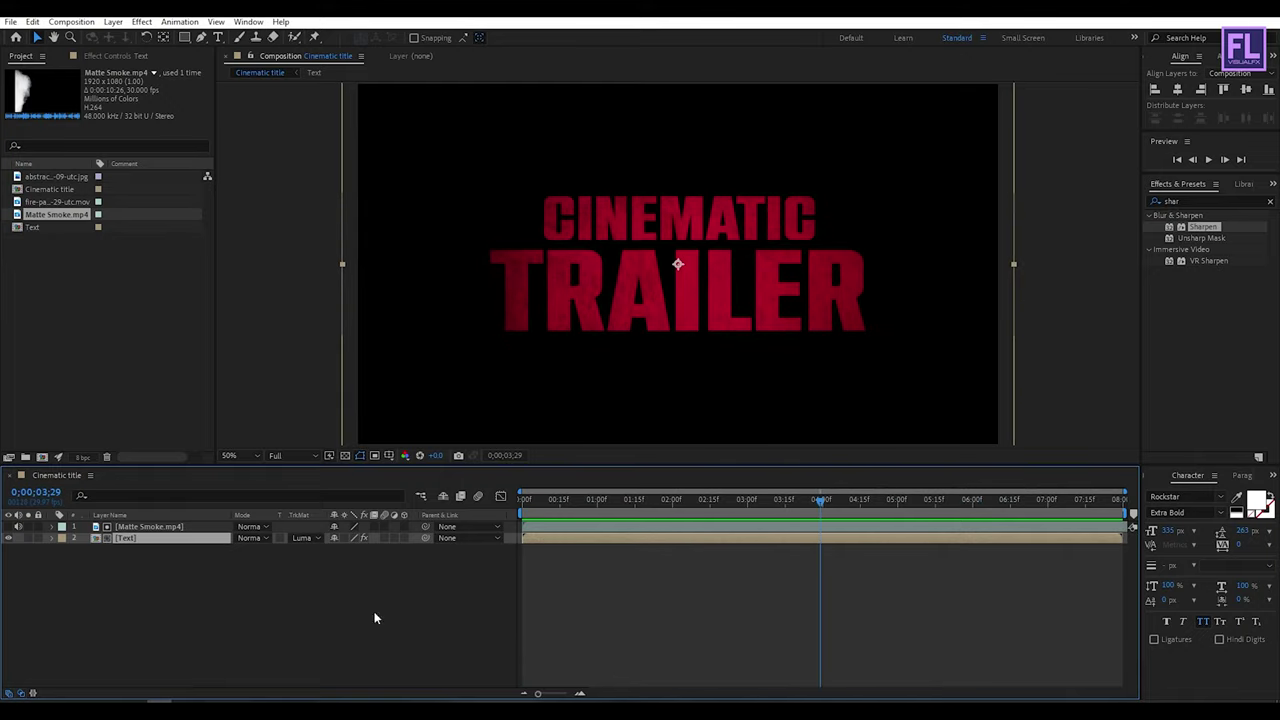
# - Place the fire particles footage beneath the Text layer
pyautogui.click(52, 202)
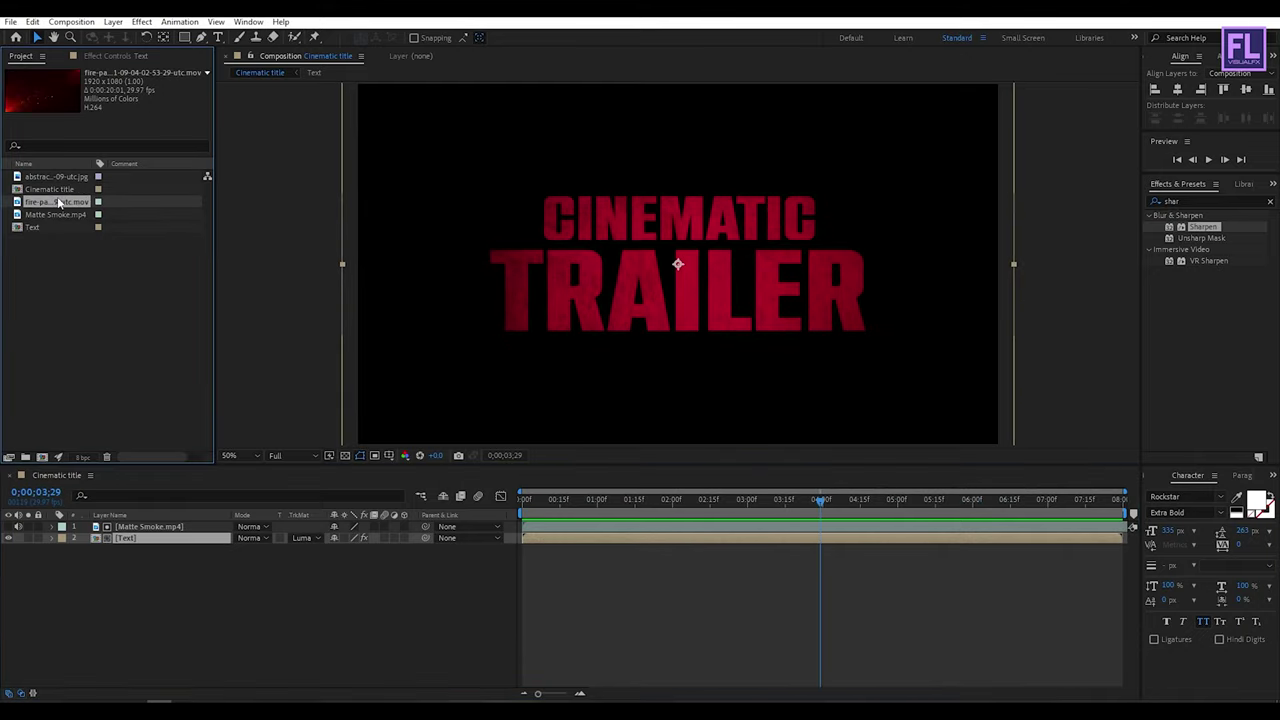
pyautogui.moveTo(50, 202); pyautogui.dragTo(160, 601)
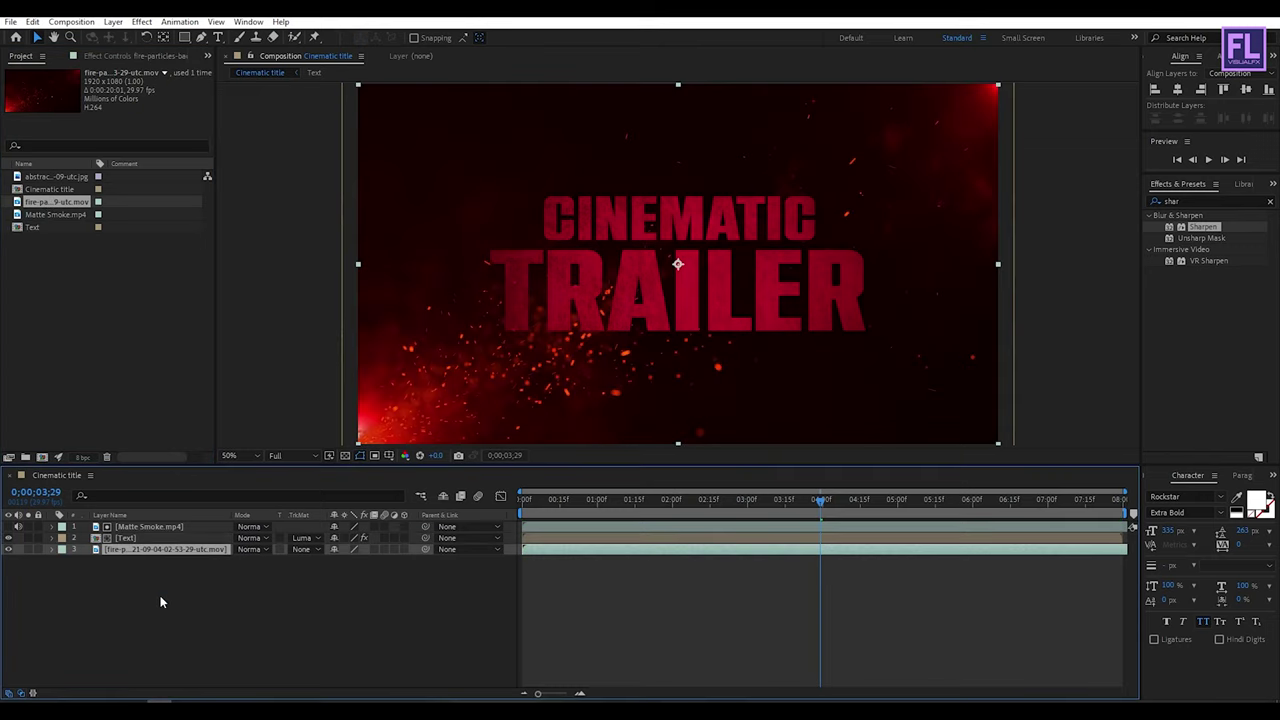
pyautogui.click(156, 600)
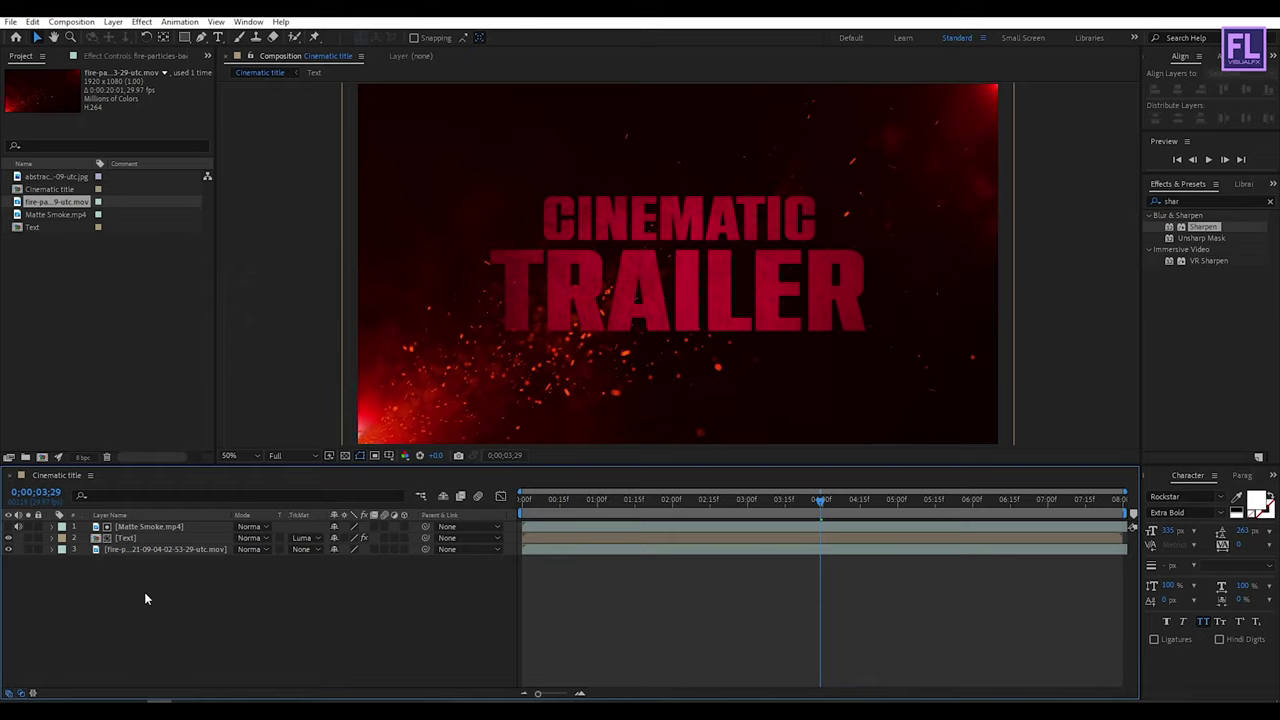
pyautogui.rightClick(139, 595)
pyautogui.moveTo(220, 448)
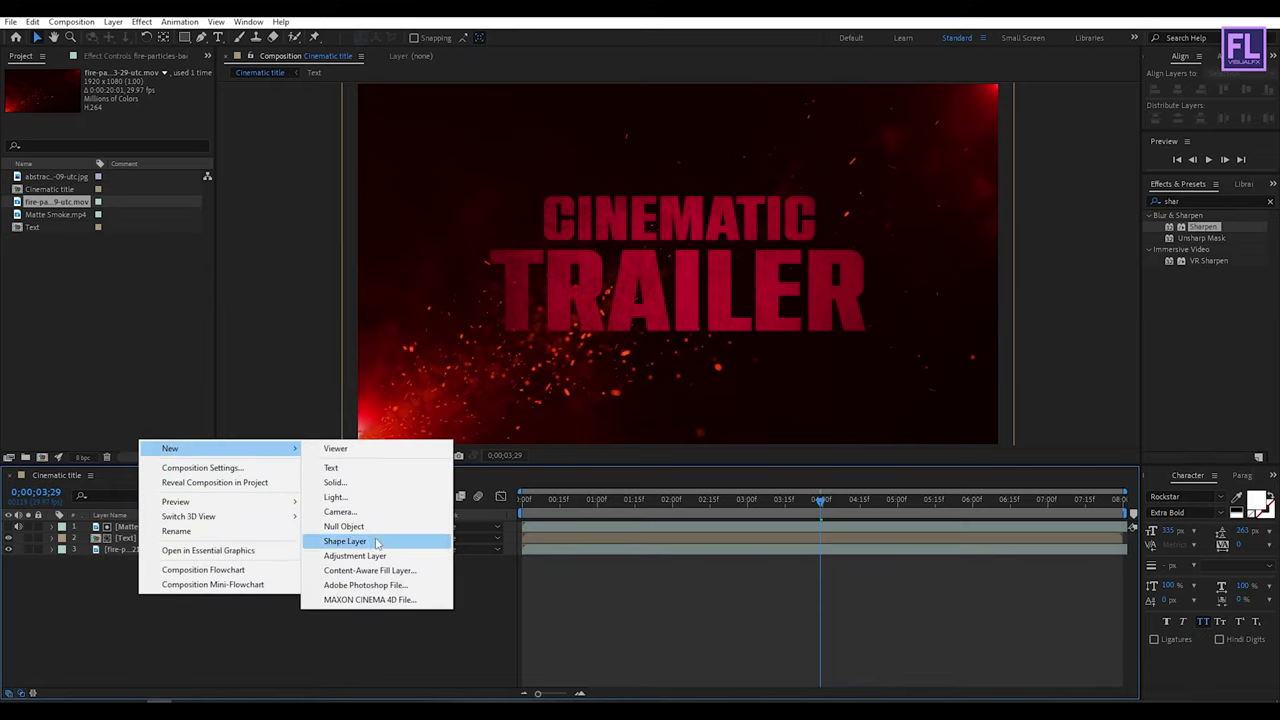
# - Add an adjustment layer on top and apply a Noise effect at 10%
pyautogui.click(368, 555)
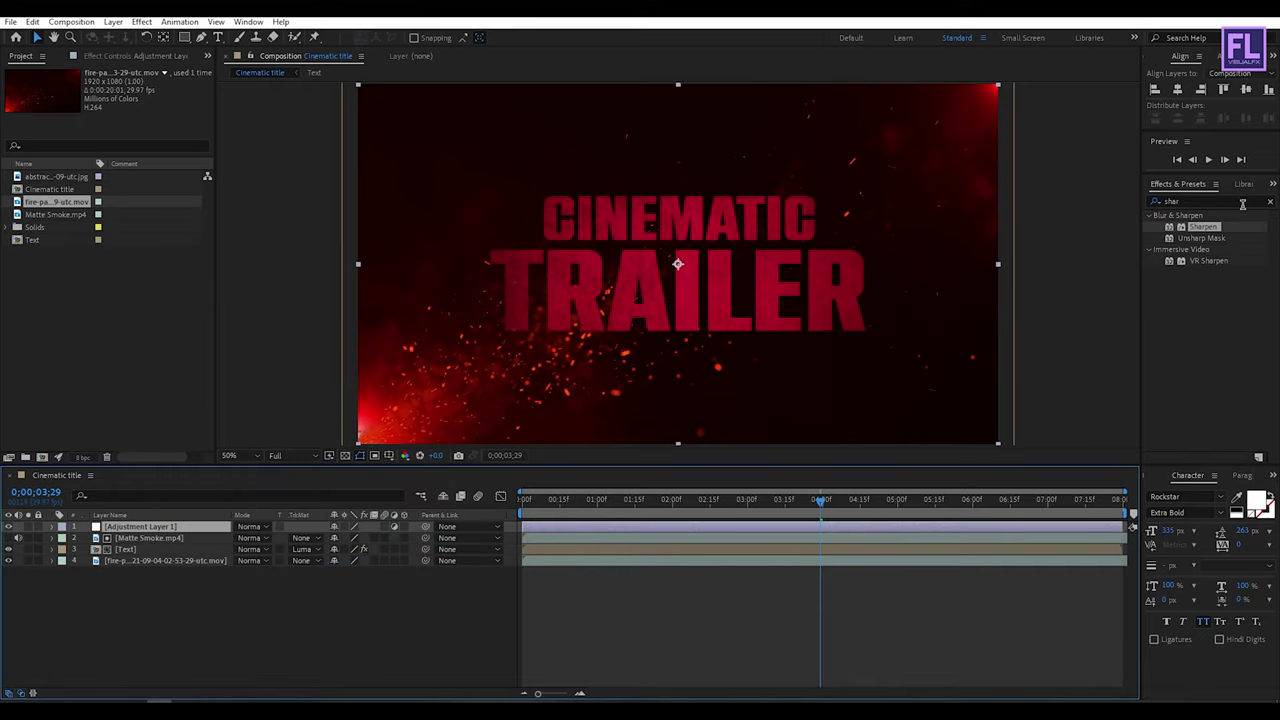
pyautogui.click(1195, 202)
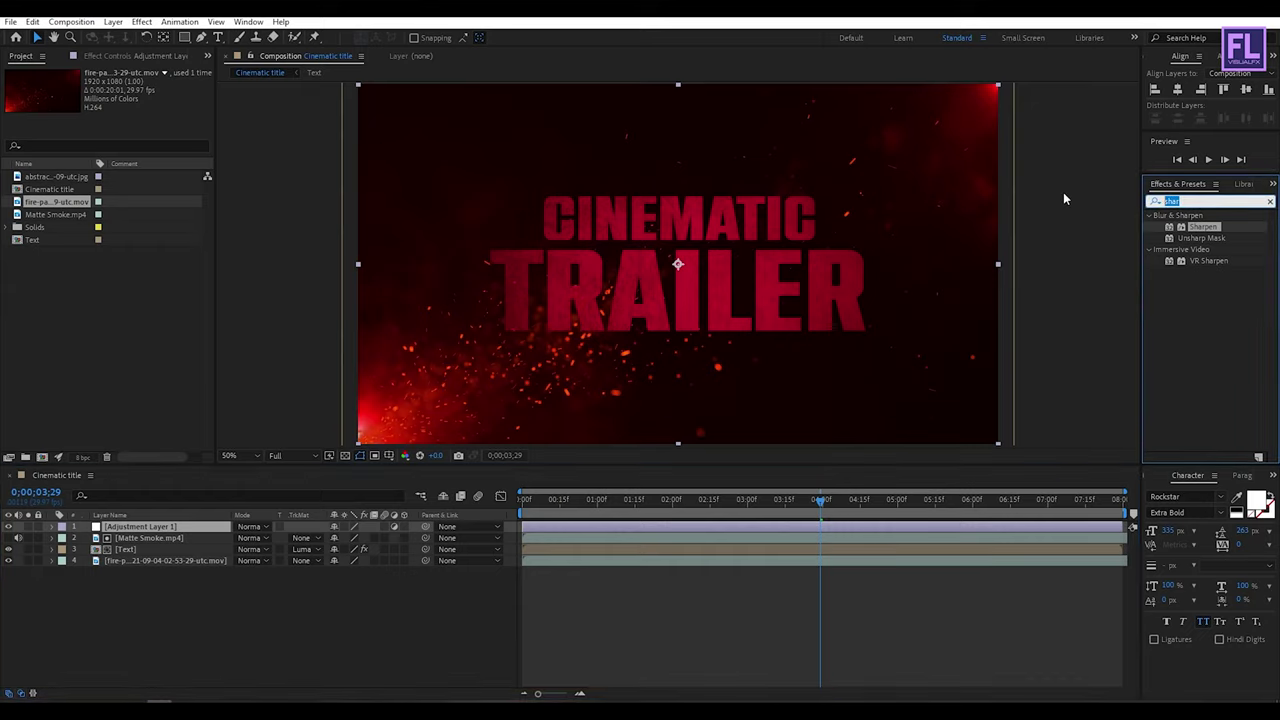
pyautogui.write('nois')
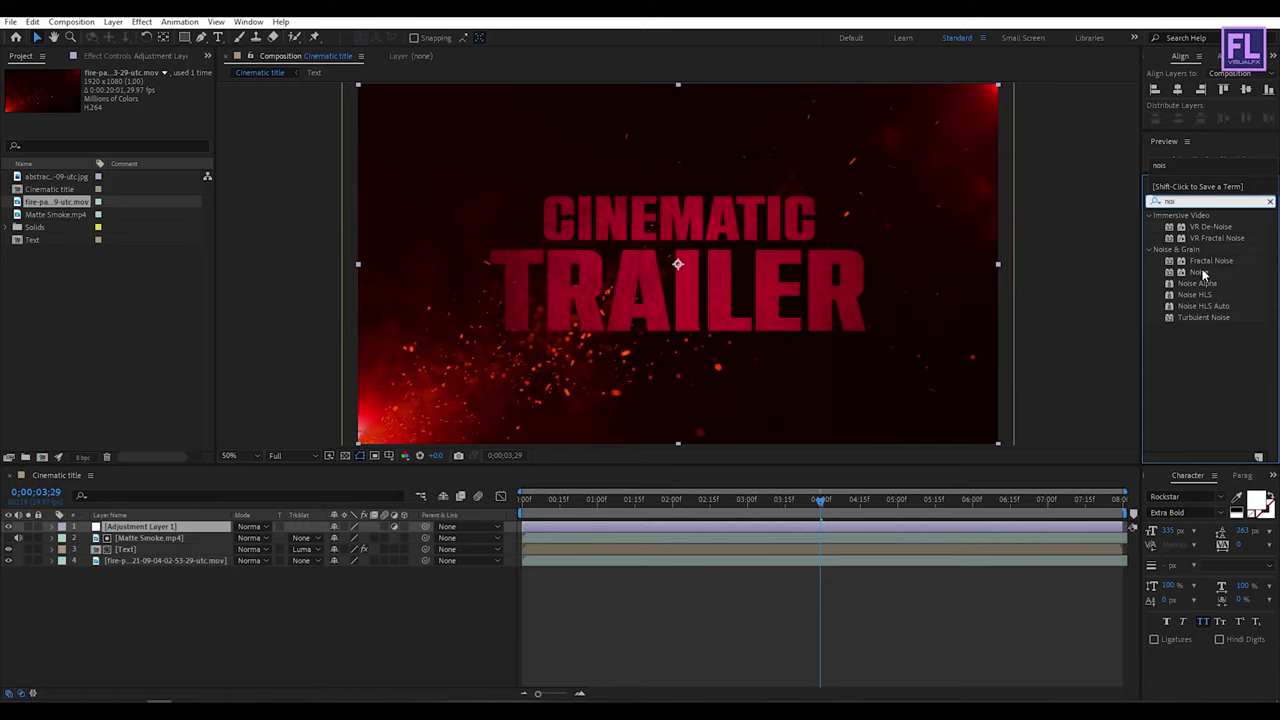
pyautogui.click(1198, 273)
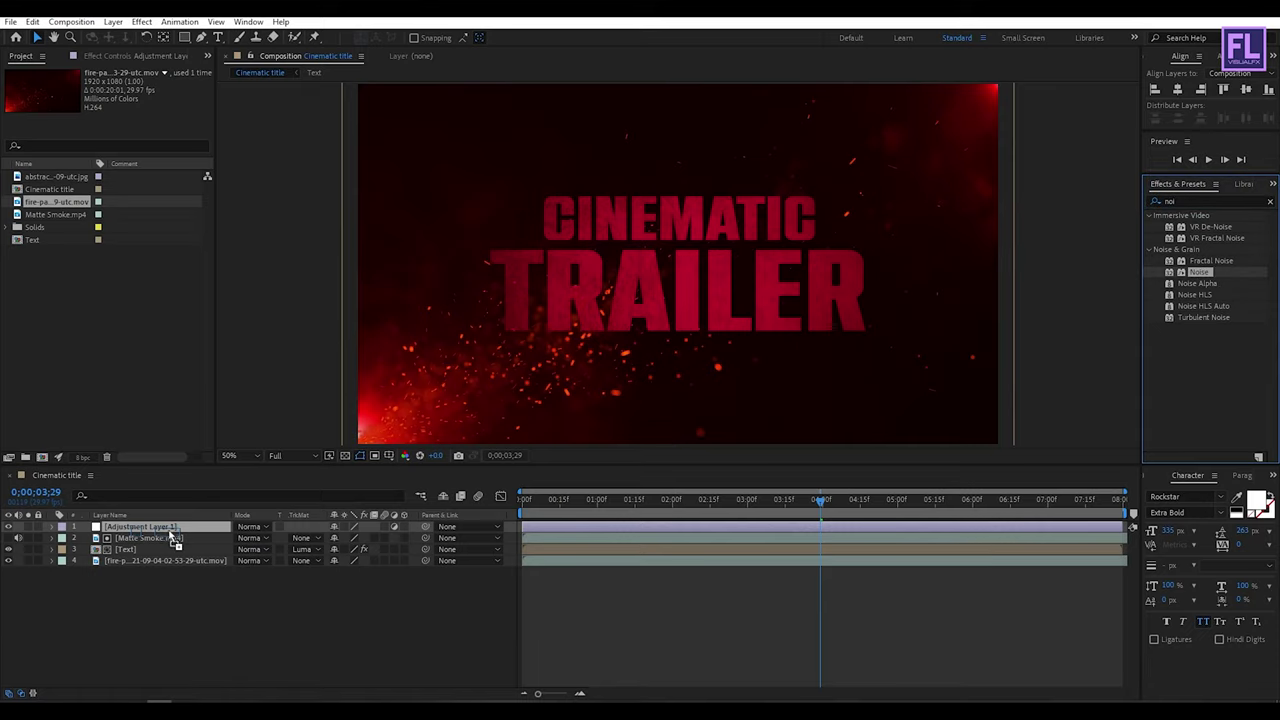
pyautogui.moveTo(1105, 310); pyautogui.dragTo(170, 530)
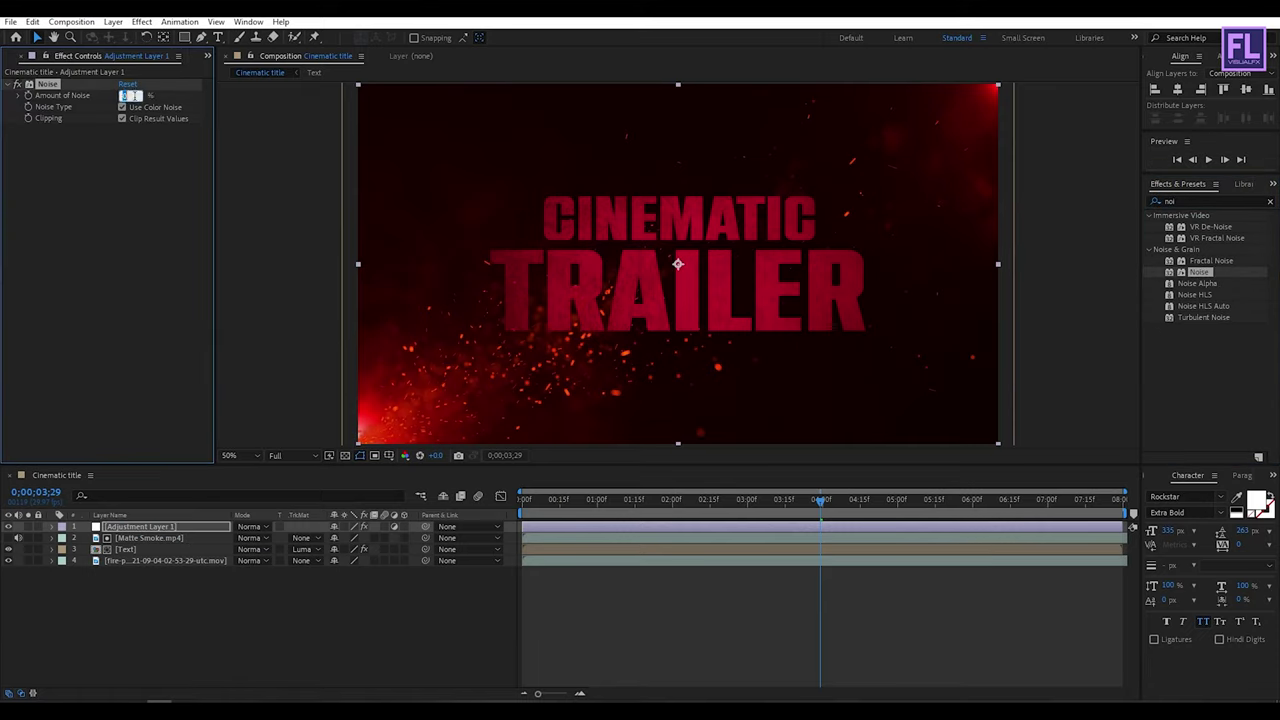
pyautogui.press('Return')
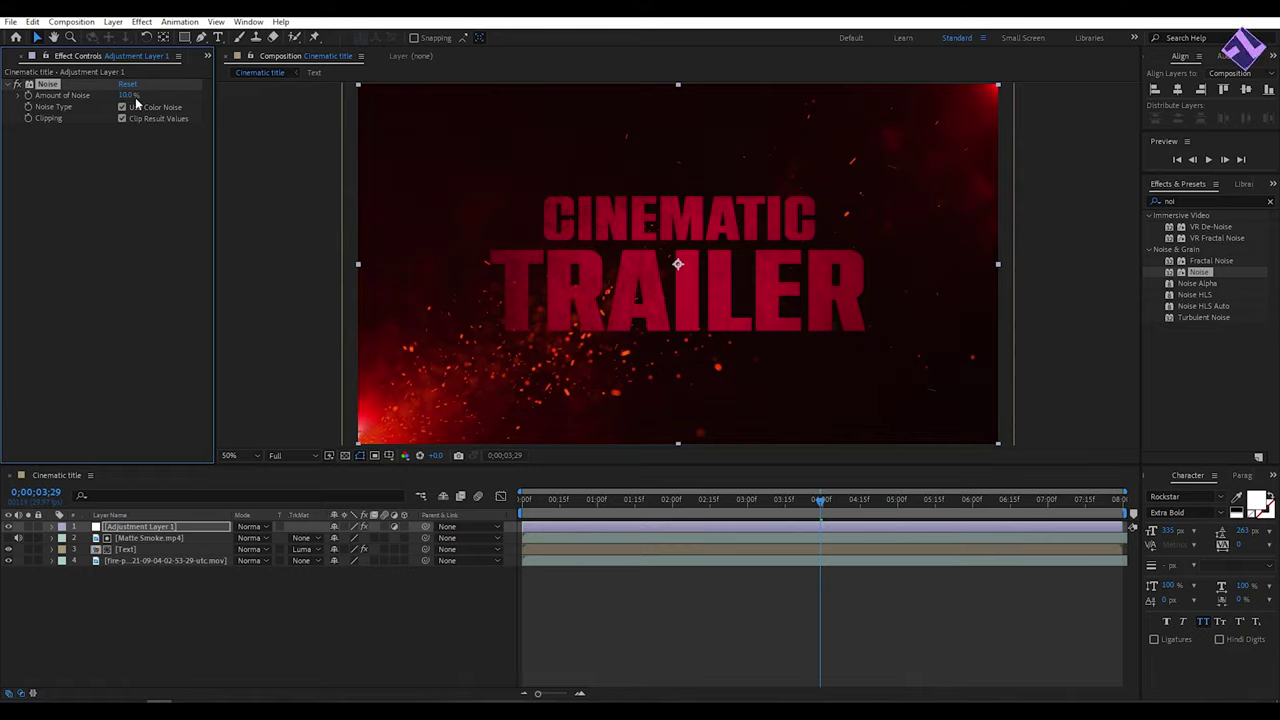
pyautogui.doubleClick(1189, 200)
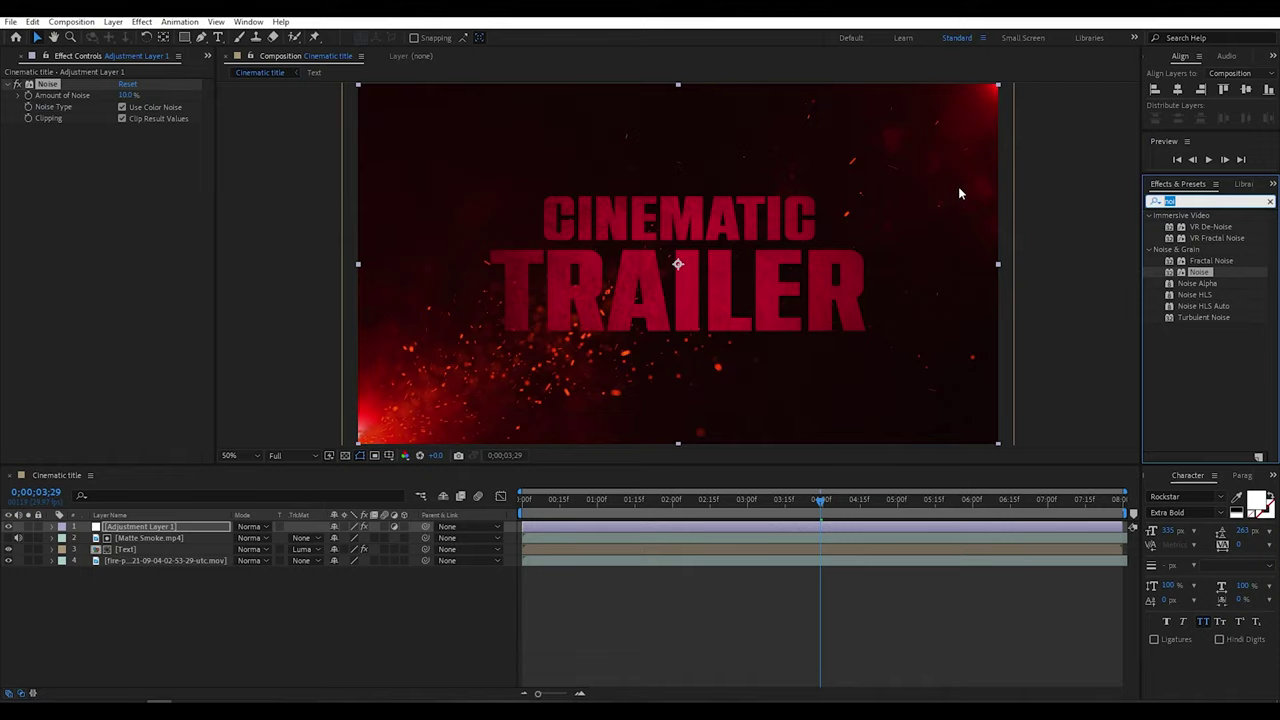
# - Apply Glow to the adjustment layer and enlarge its radius
pyautogui.write('glow')
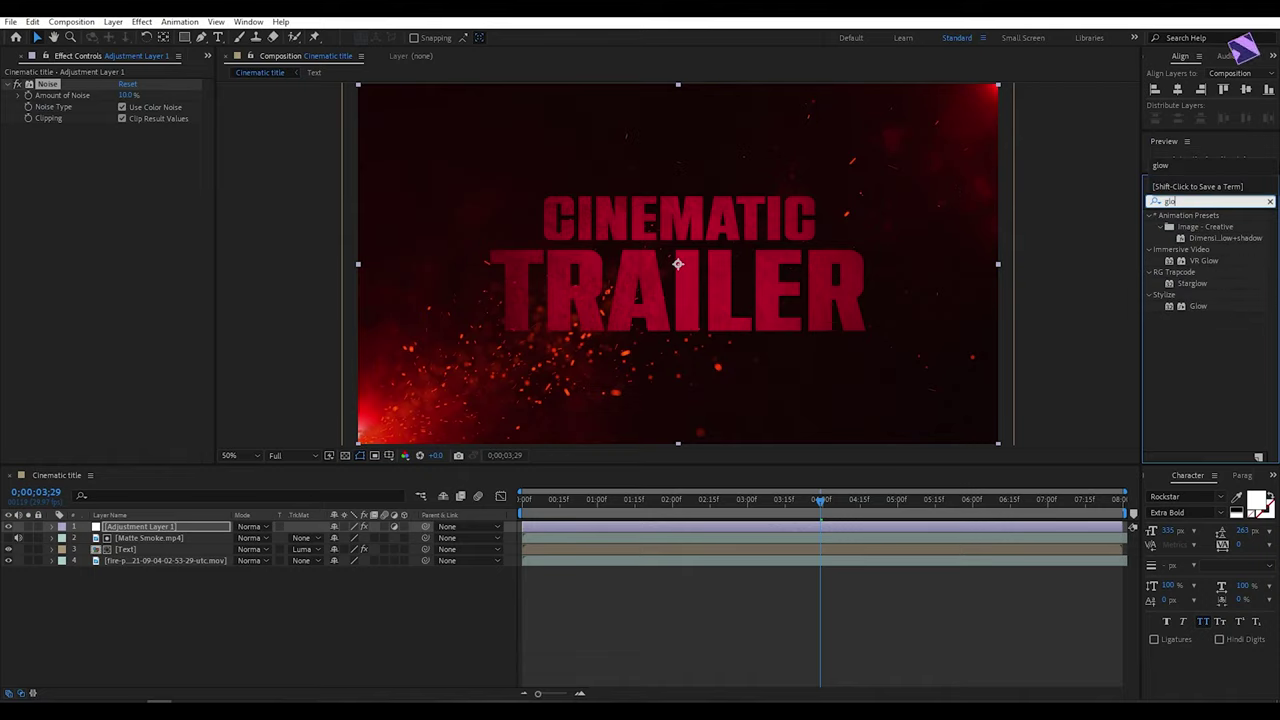
pyautogui.moveTo(1198, 305)
pyautogui.mouseDown()
pyautogui.moveTo(115, 365)
pyautogui.moveTo(115, 350)
pyautogui.mouseUp()
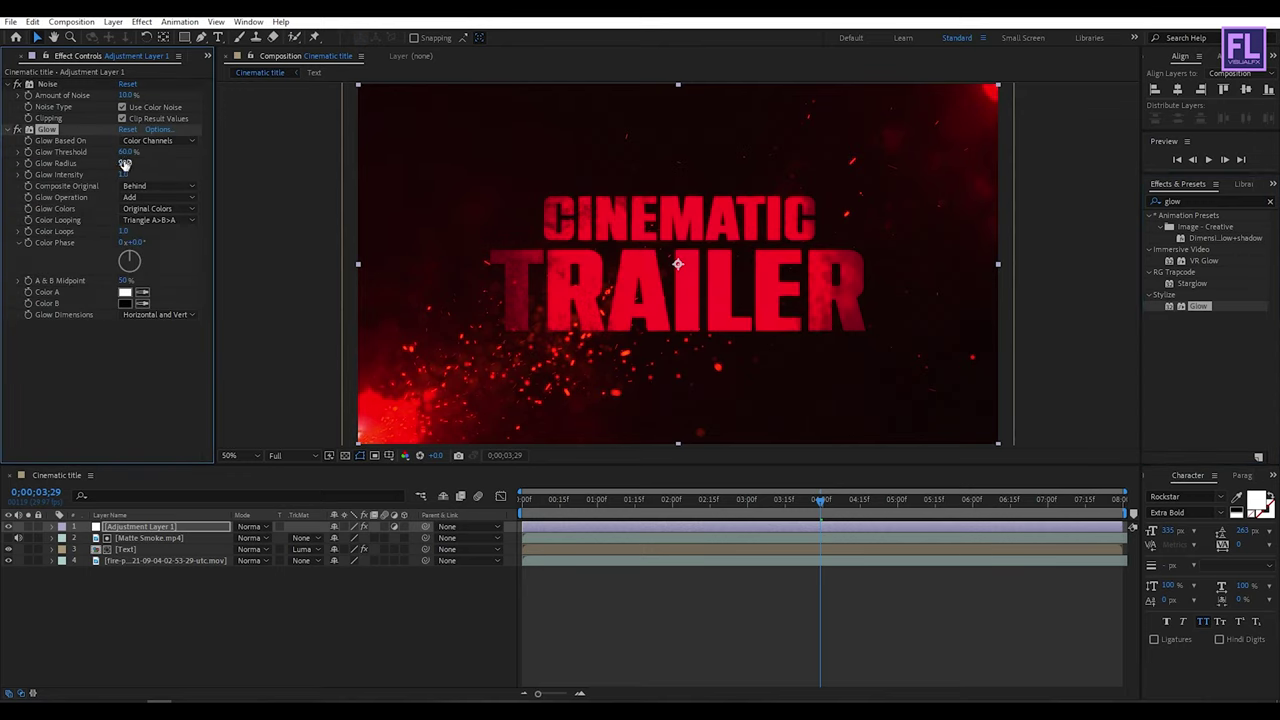
pyautogui.moveTo(125, 162); pyautogui.dragTo(402, 157)
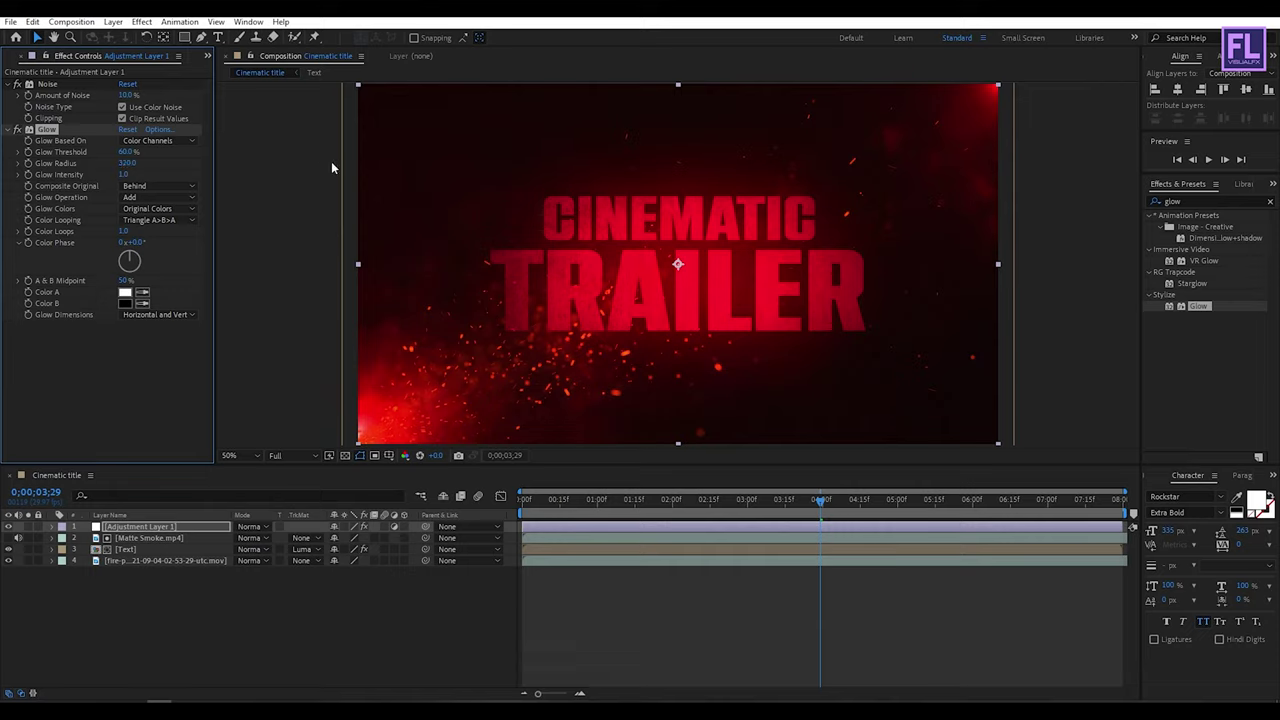
pyautogui.click(104, 424)
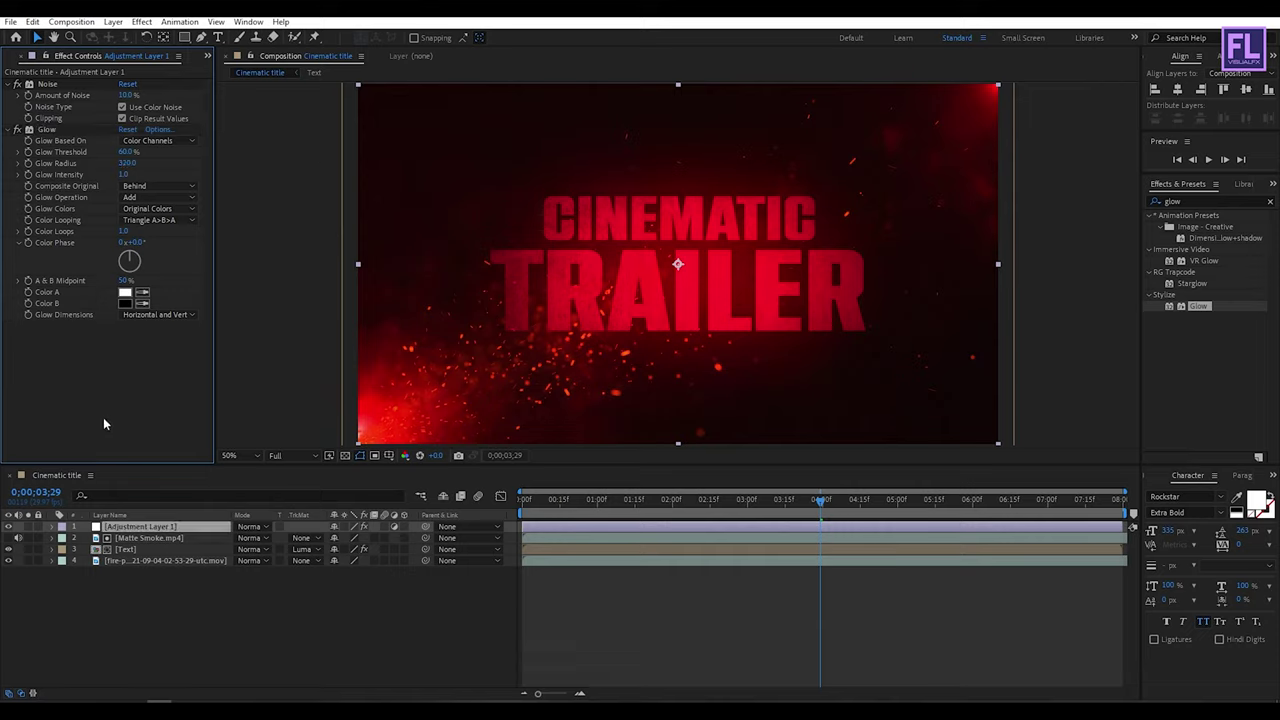
# - Add a Photo Filter set to Violet to the adjustment layer
pyautogui.click(1197, 200)
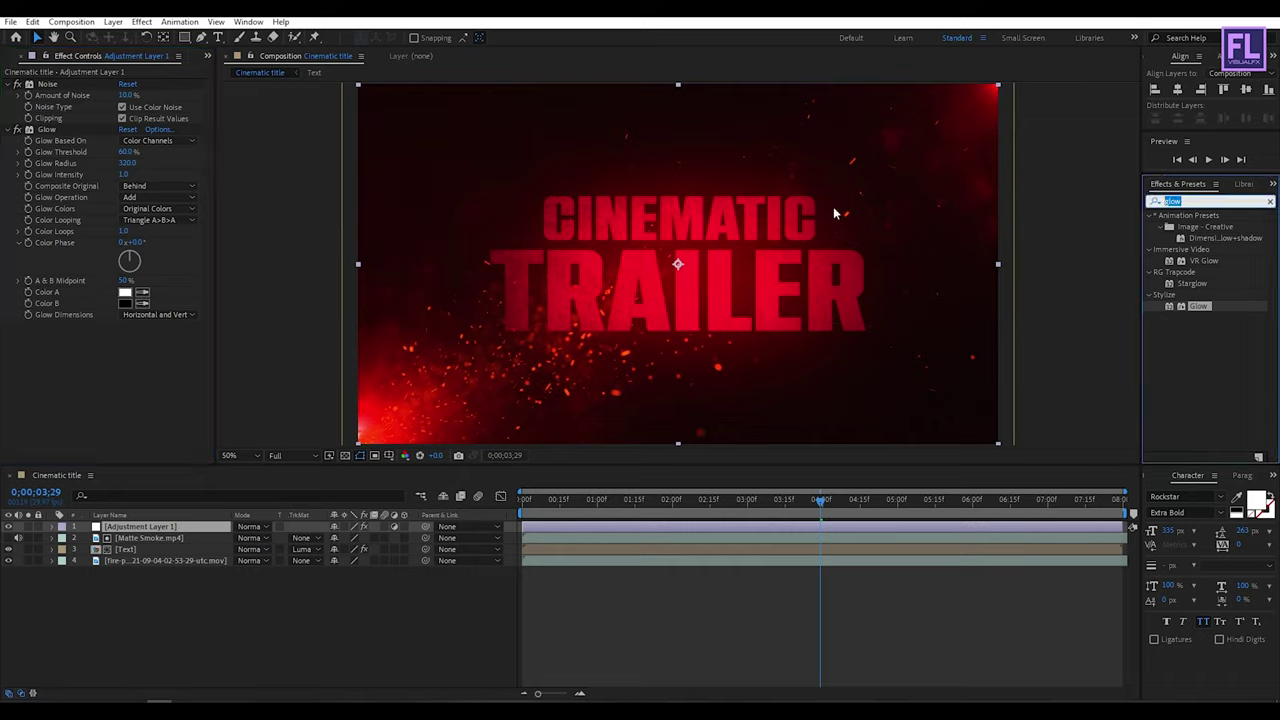
pyautogui.write('p')
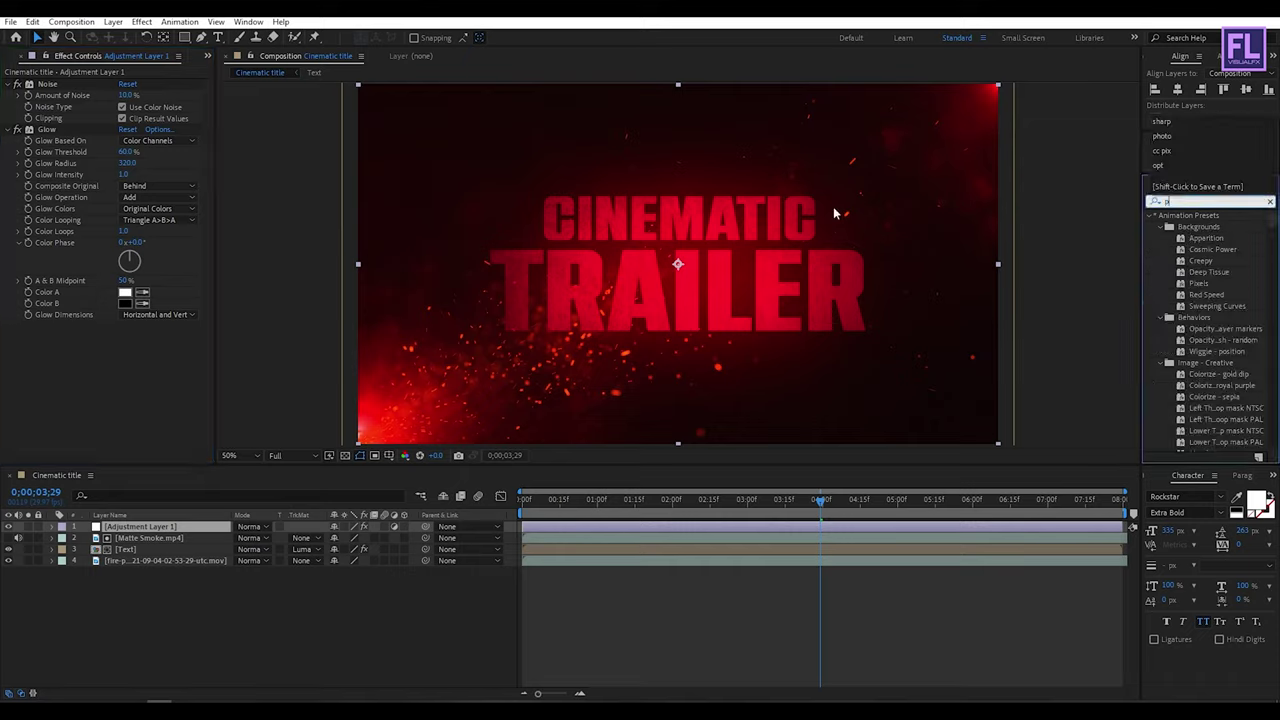
pyautogui.write('ho')
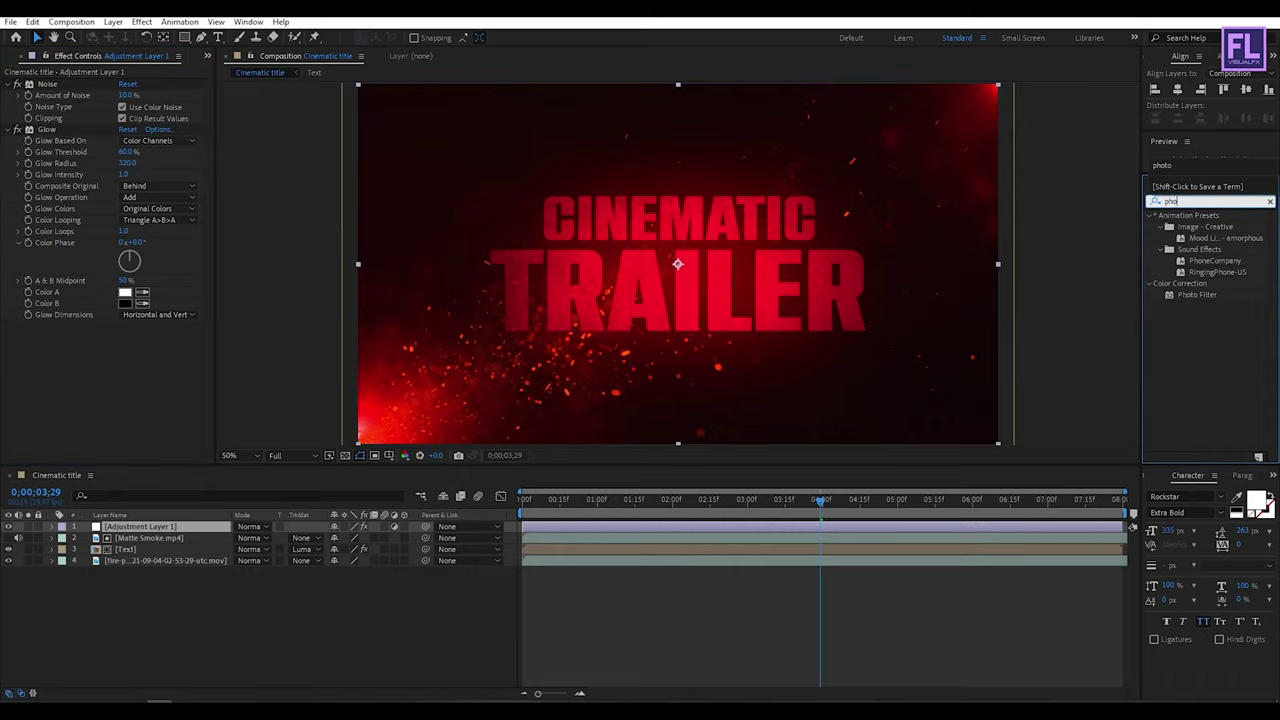
pyautogui.click(1205, 297)
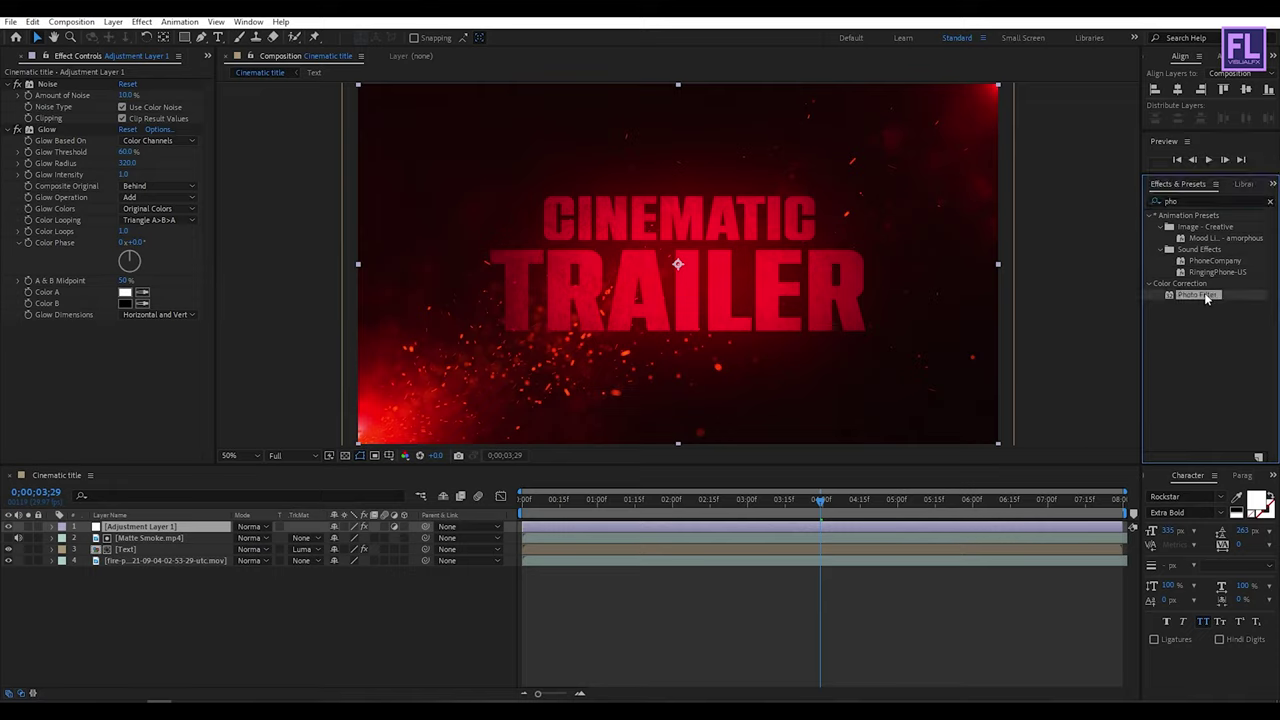
pyautogui.moveTo(1207, 297); pyautogui.dragTo(129, 404)
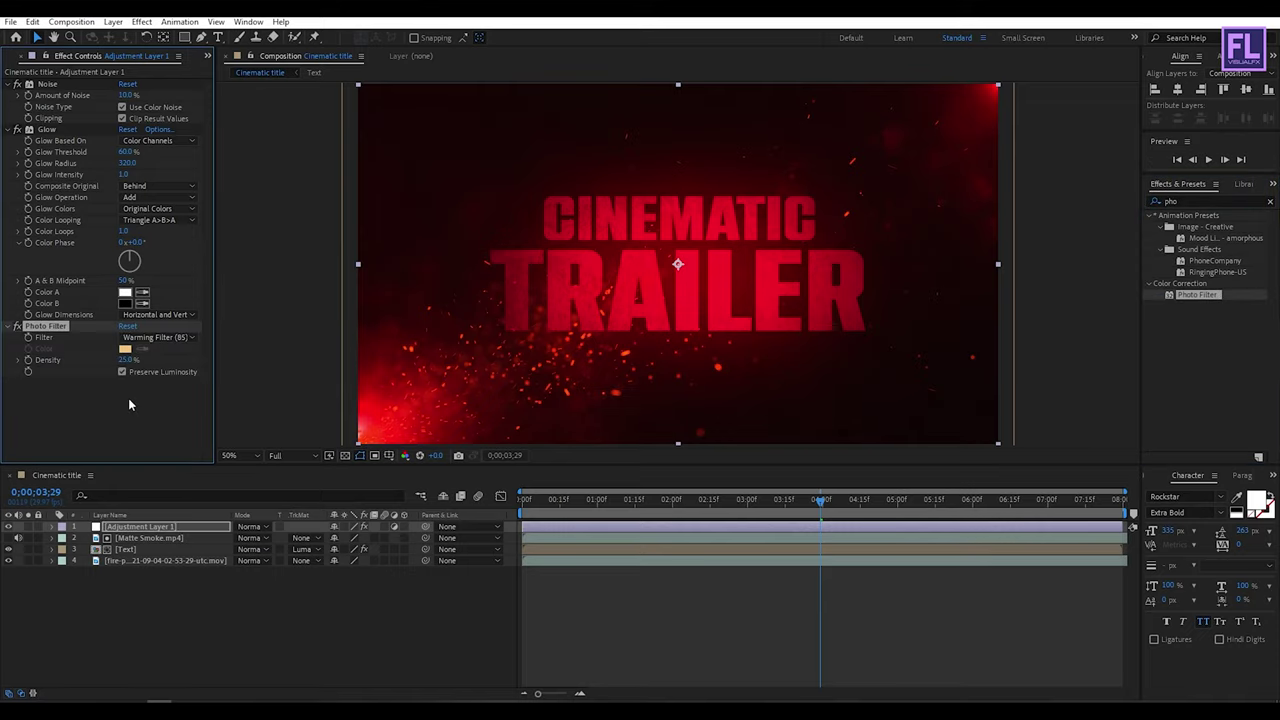
pyautogui.click(159, 338)
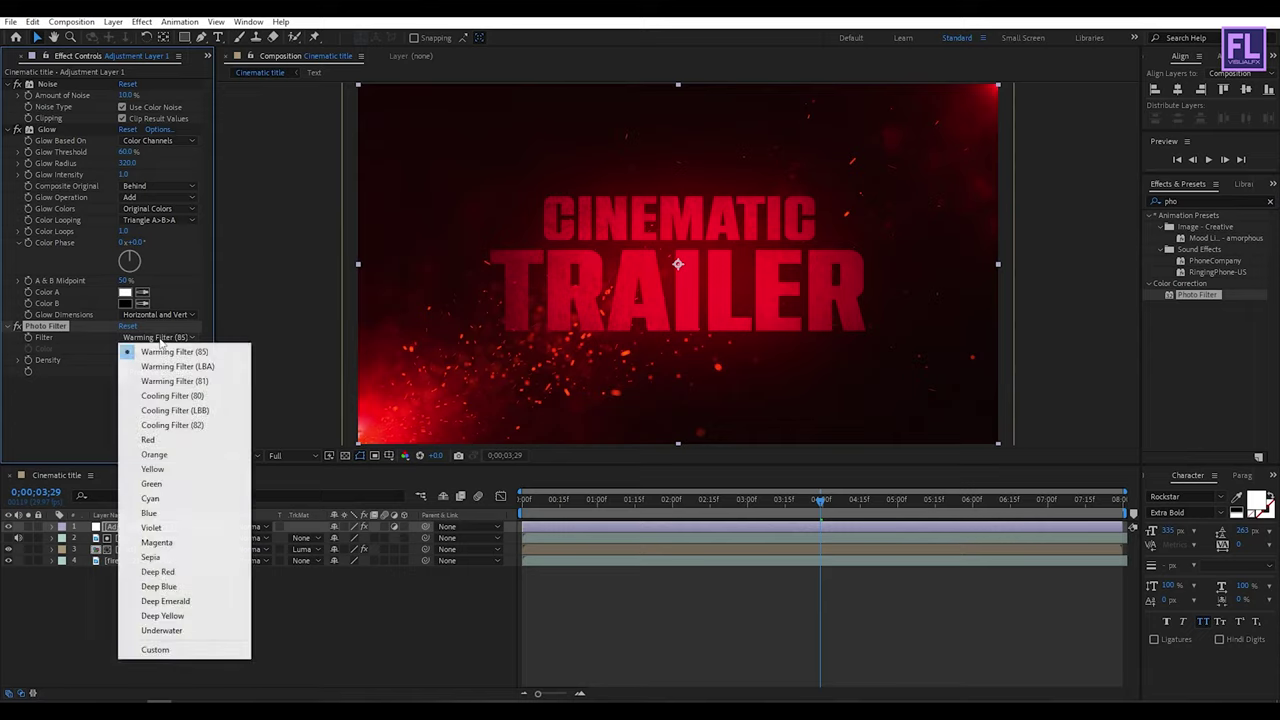
pyautogui.click(172, 529)
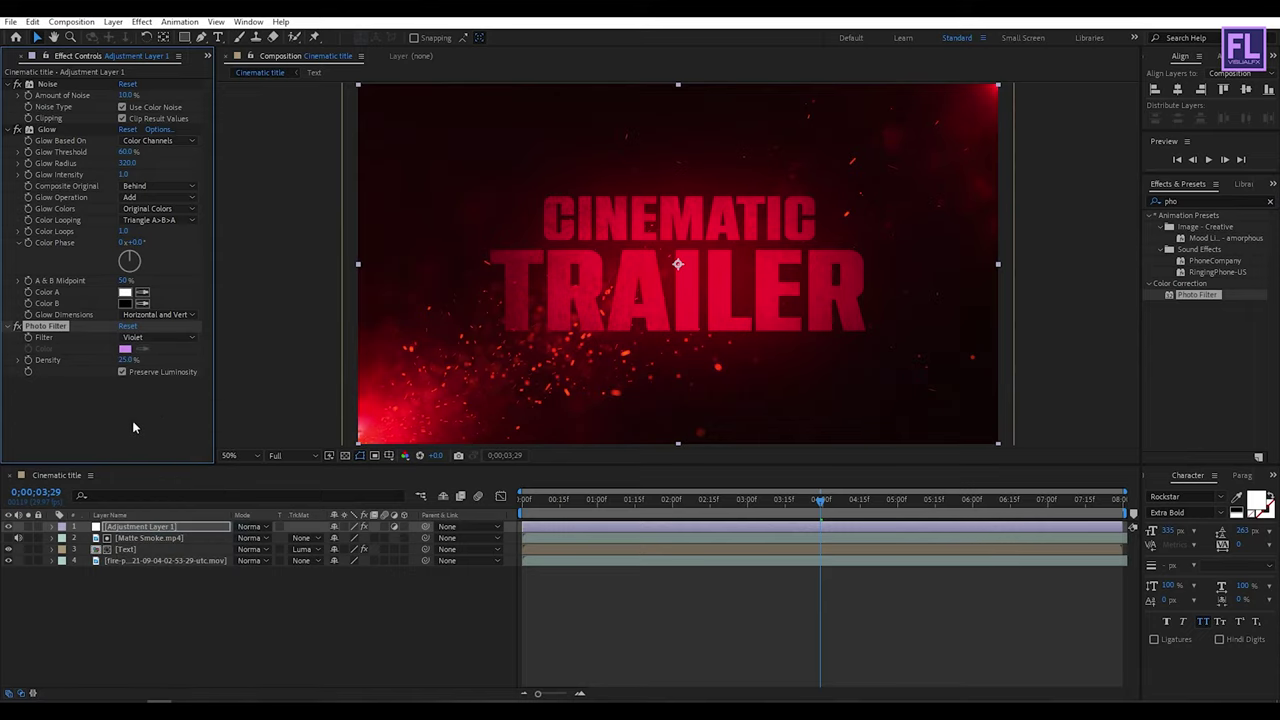
# - Add a 171717 dark gray solid atop all layers, blended with Linear Dodge
pyautogui.rightClick(145, 624)
pyautogui.moveTo(230, 477)
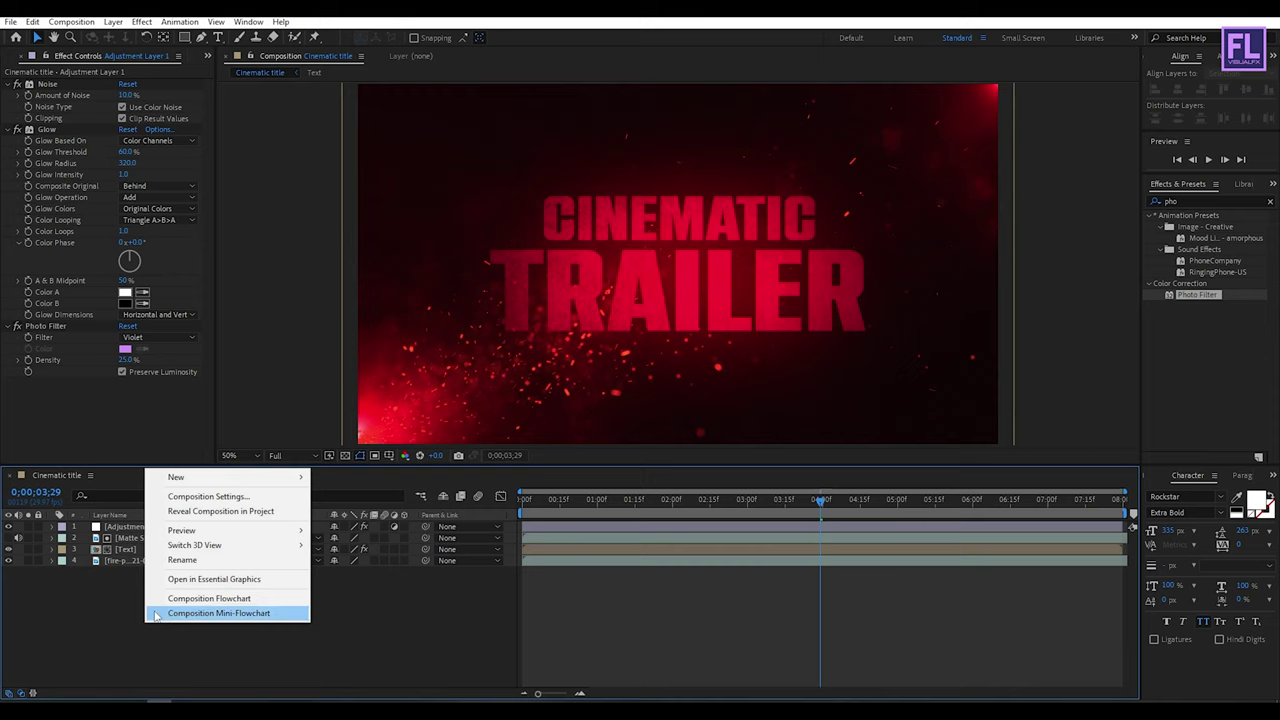
pyautogui.click(341, 511)
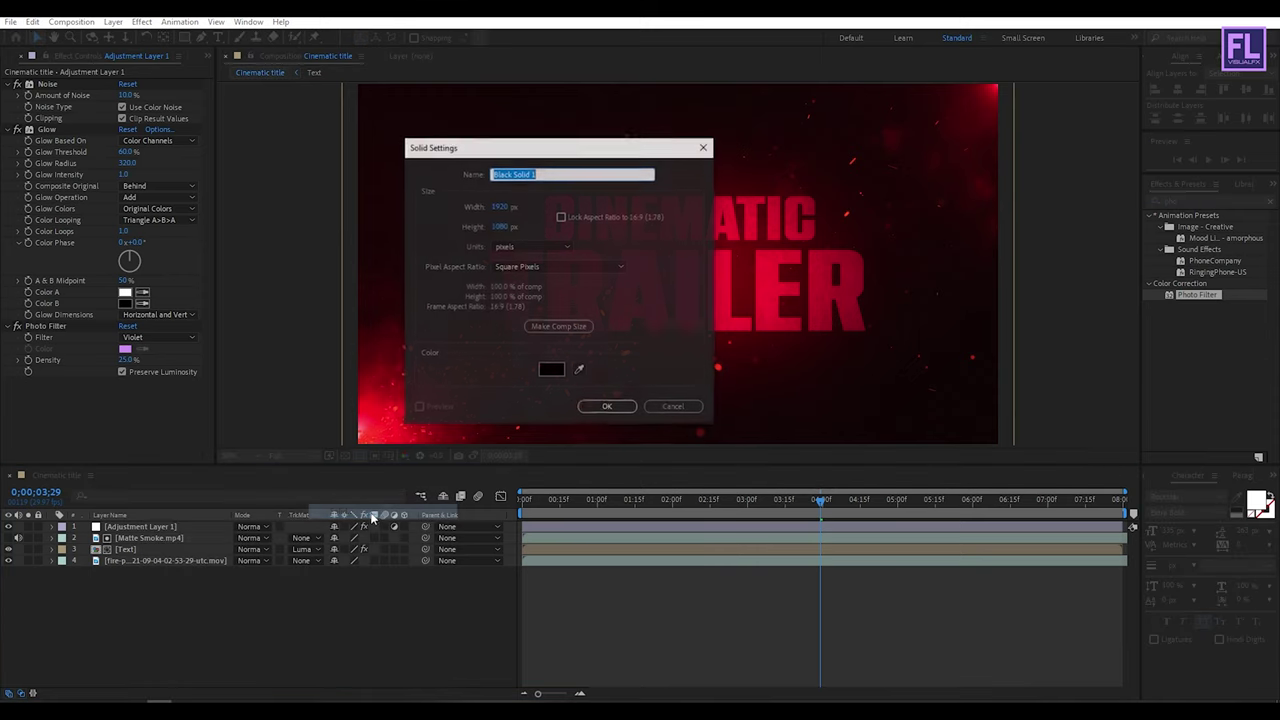
pyautogui.click(553, 370)
pyautogui.click(813, 478)
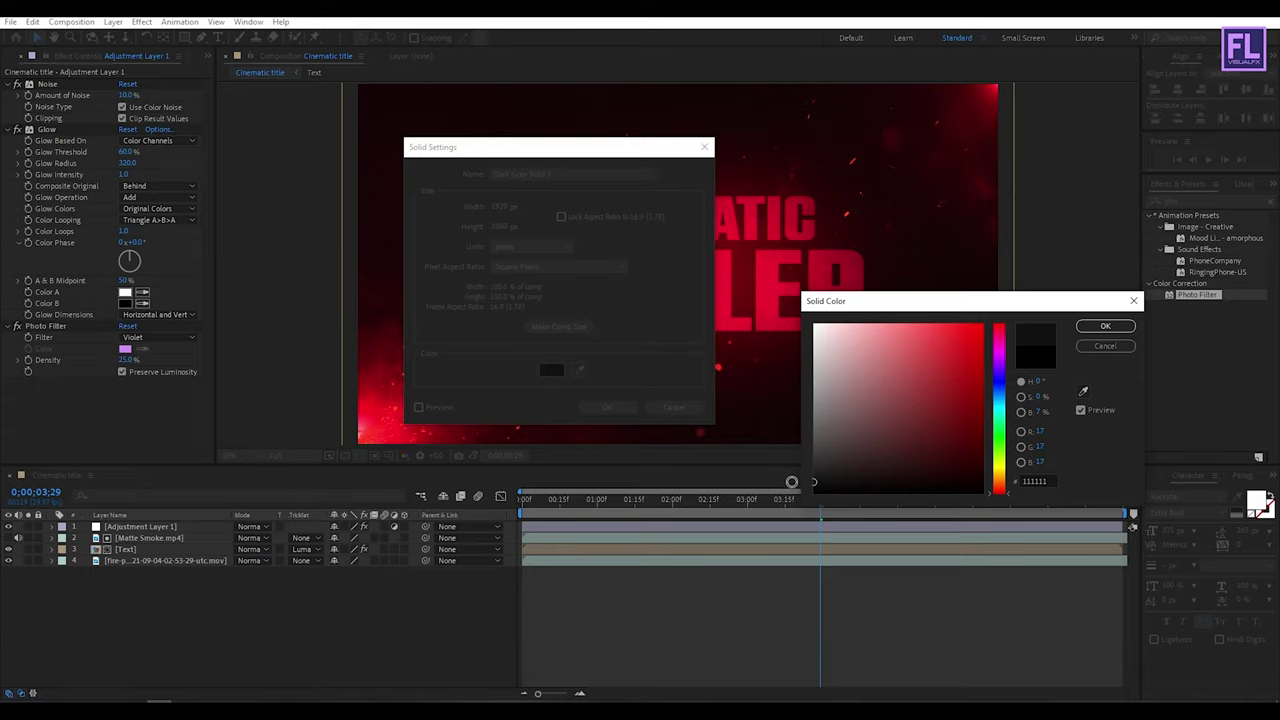
pyautogui.click(1105, 326)
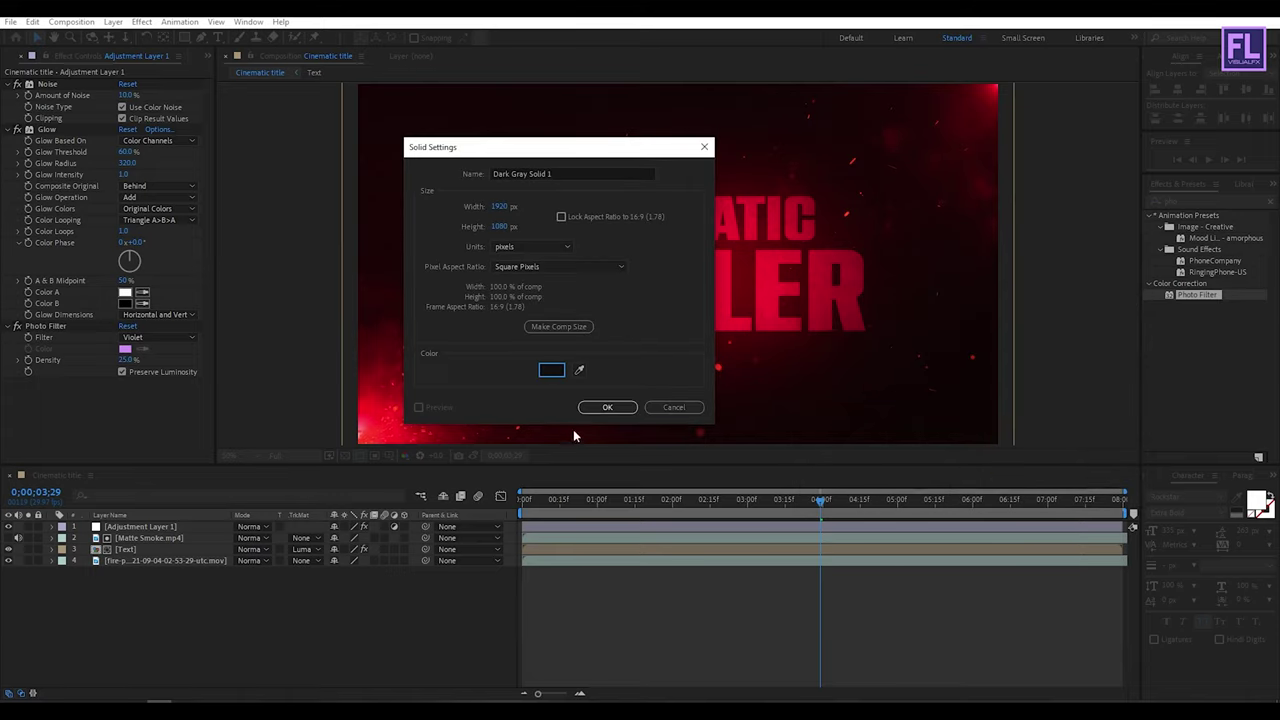
pyautogui.click(600, 407)
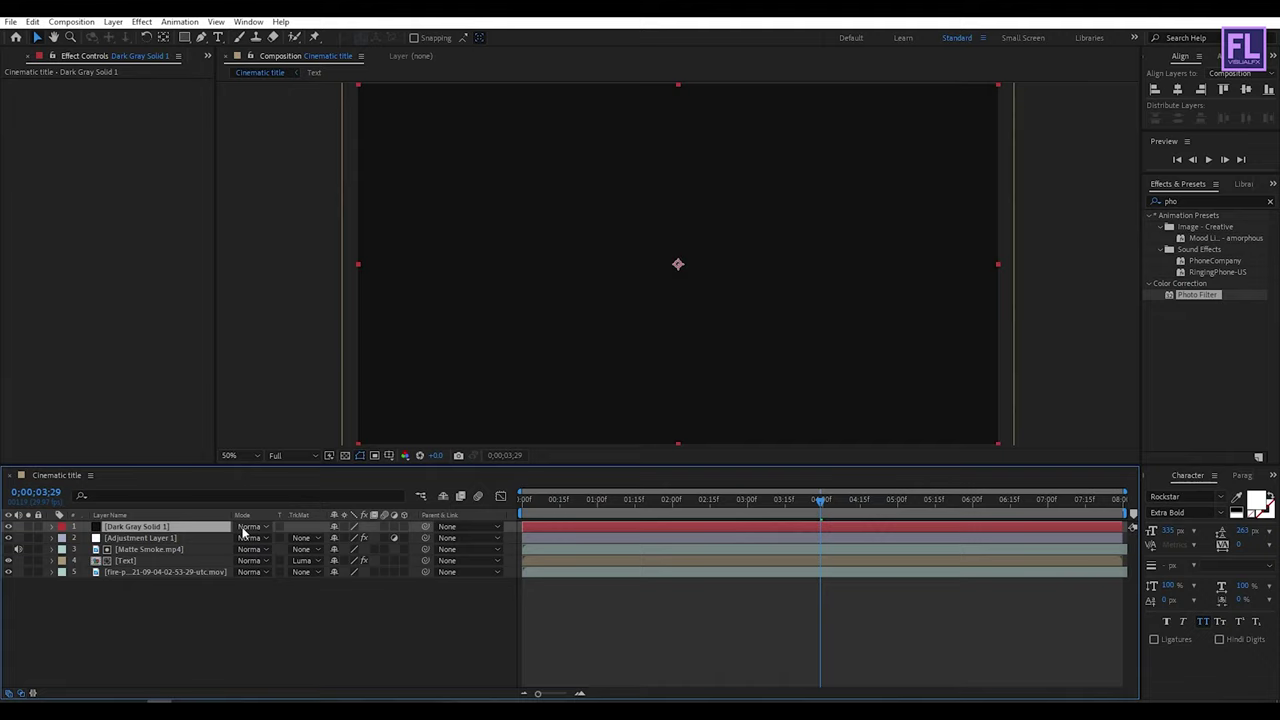
pyautogui.click(250, 528)
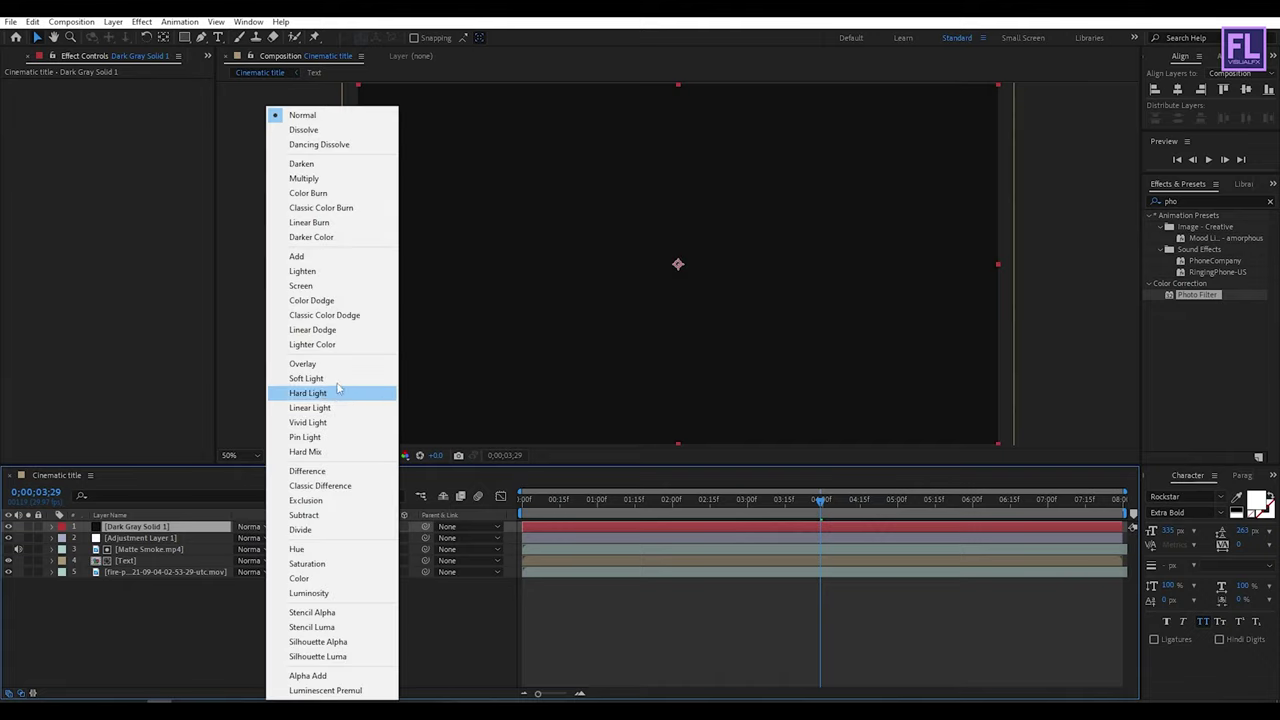
pyautogui.click(357, 331)
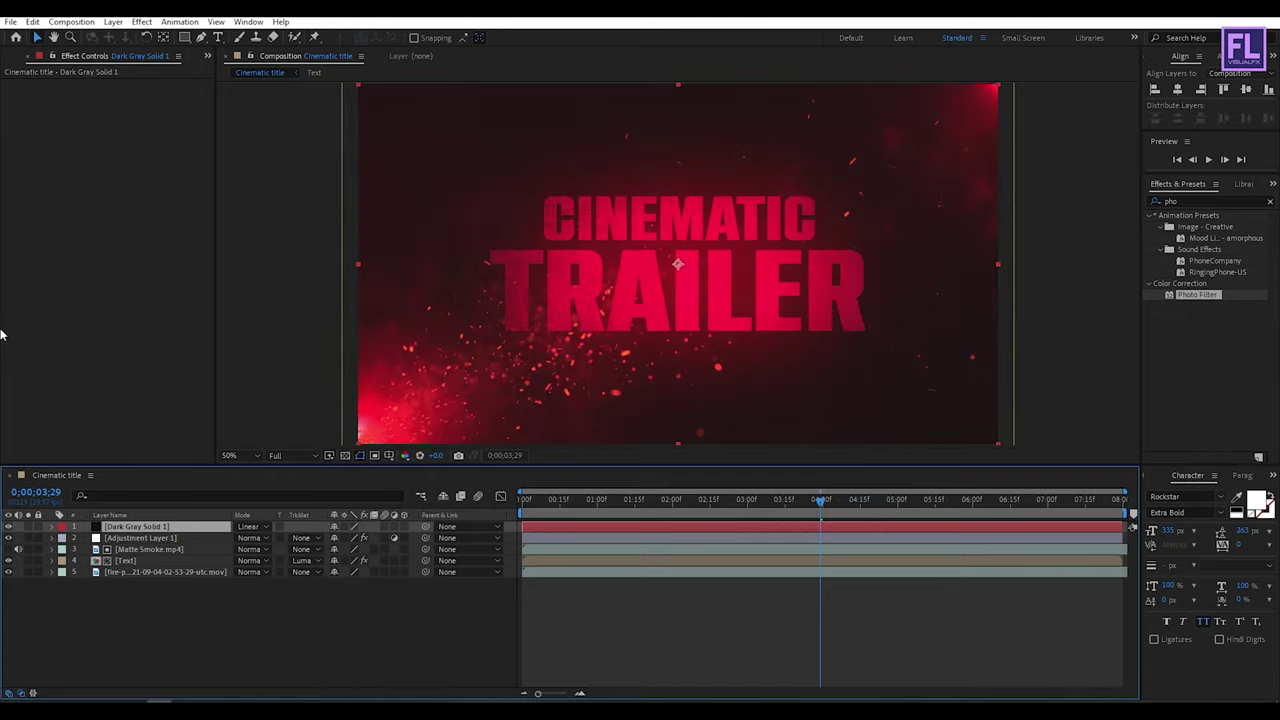
# - Create a new black (000000) solid layer on top of the stack
pyautogui.click(160, 639)
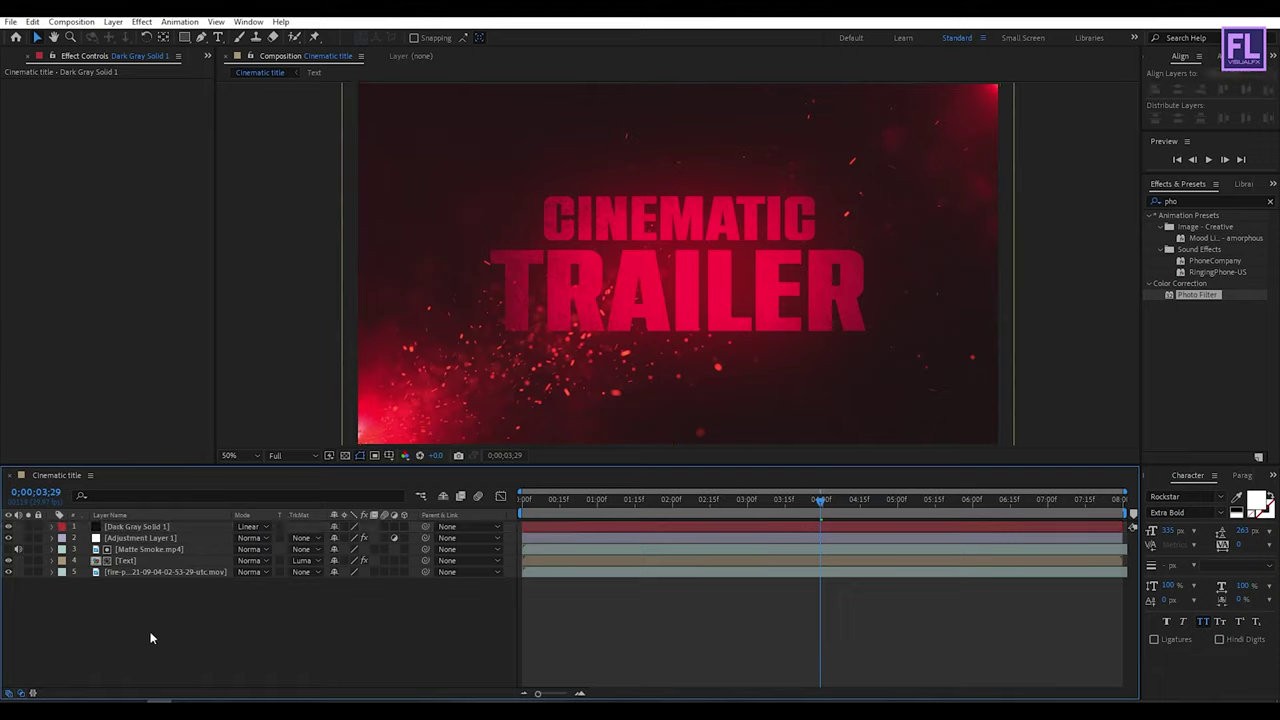
pyautogui.rightClick(151, 638)
pyautogui.click(360, 518)
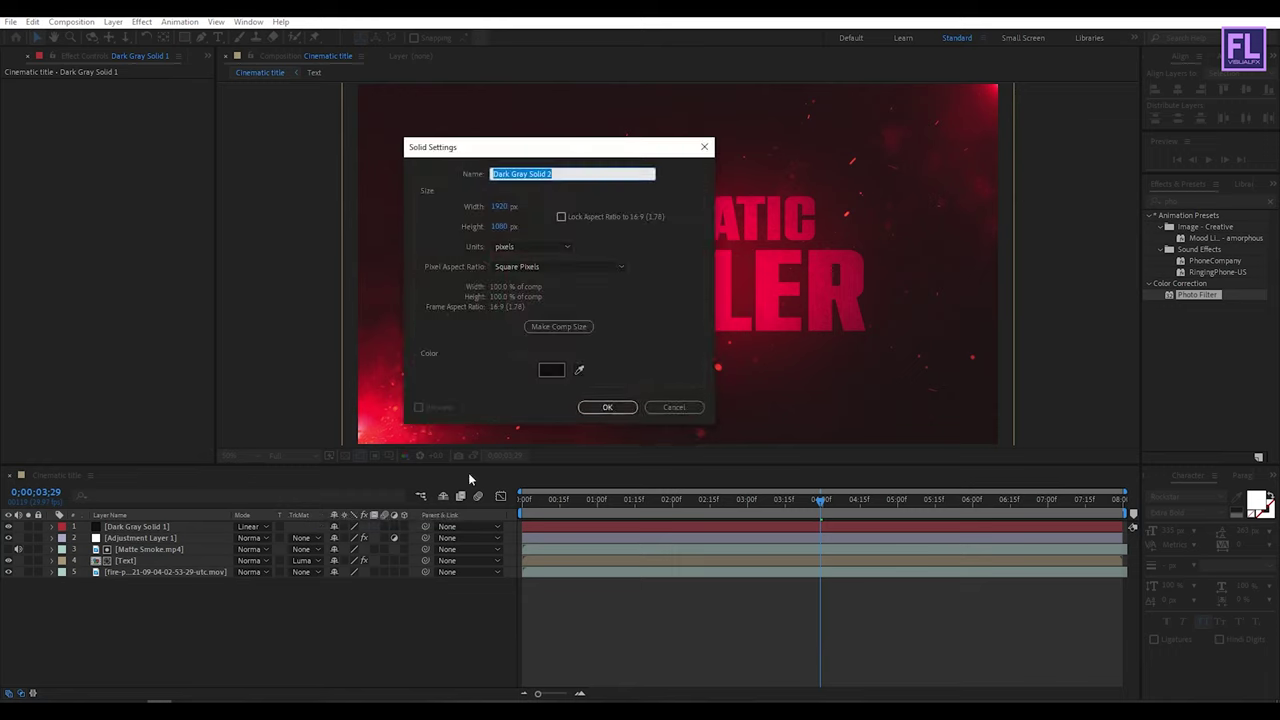
pyautogui.click(551, 369)
pyautogui.write('000000')
pyautogui.click(1102, 327)
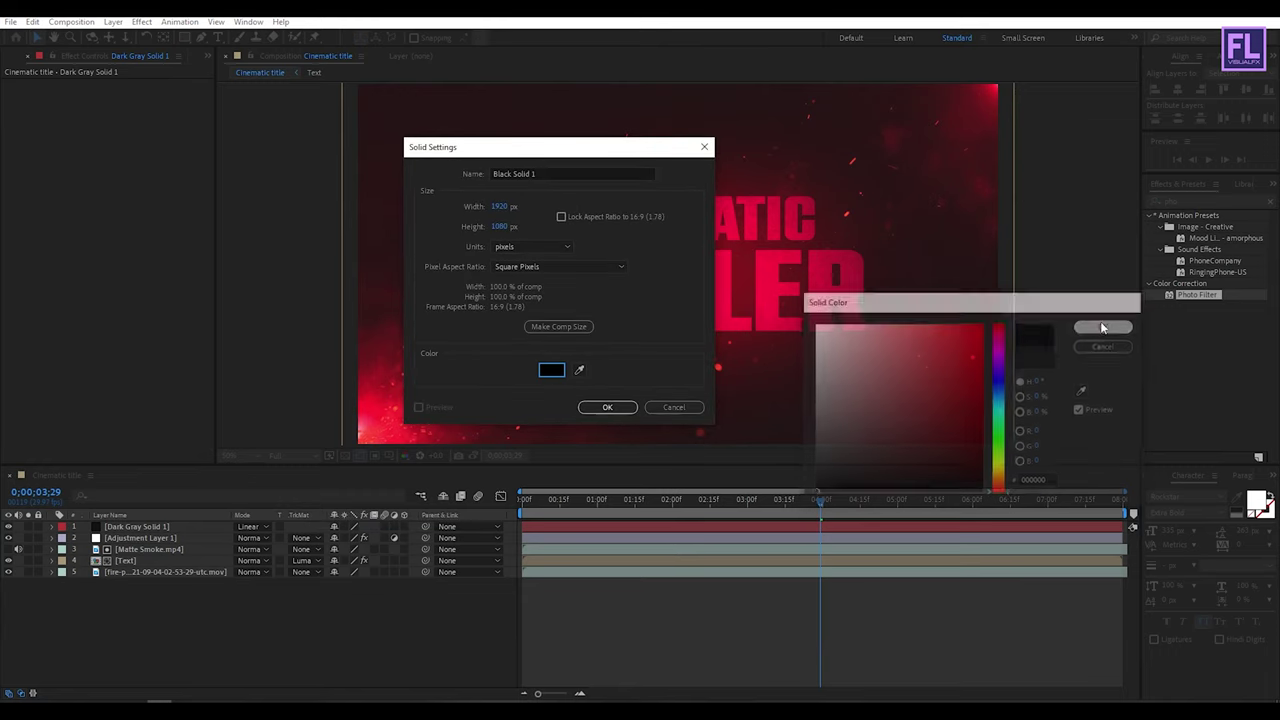
pyautogui.click(606, 408)
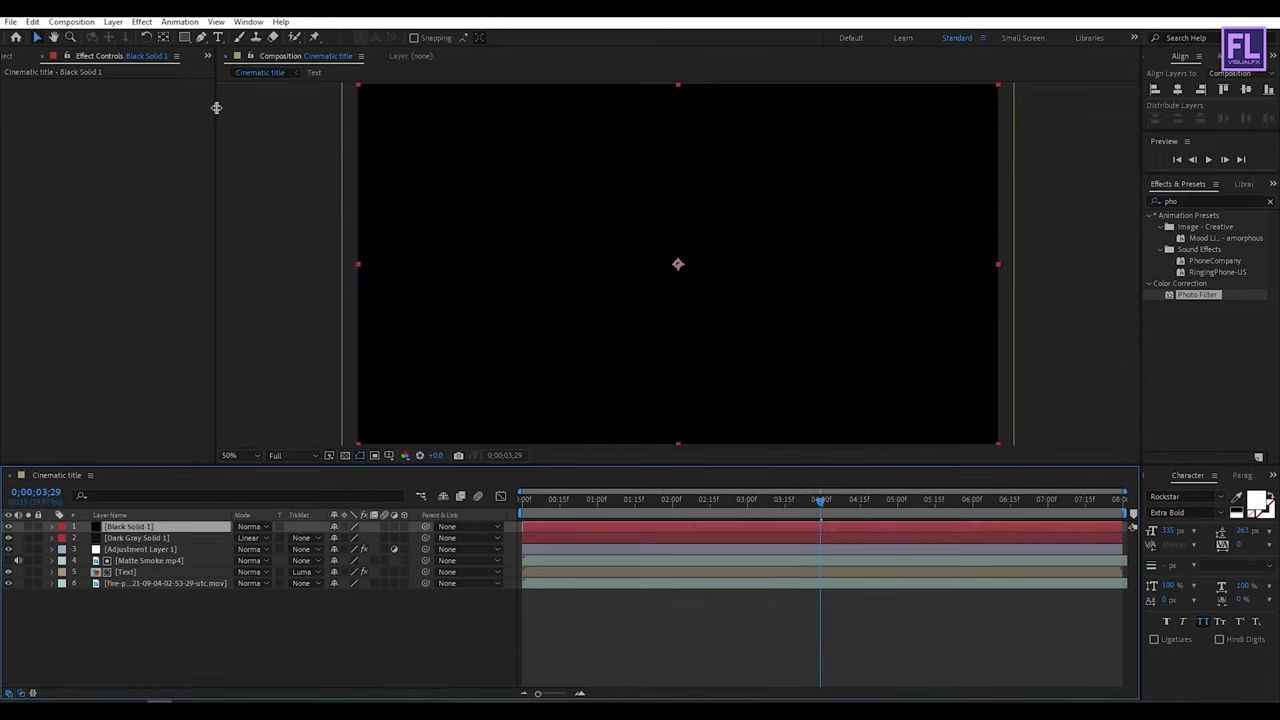
# - Mask the black solid with a shrunken, inverted rectangle to form top and bottom letterbox bars
pyautogui.click(185, 39)
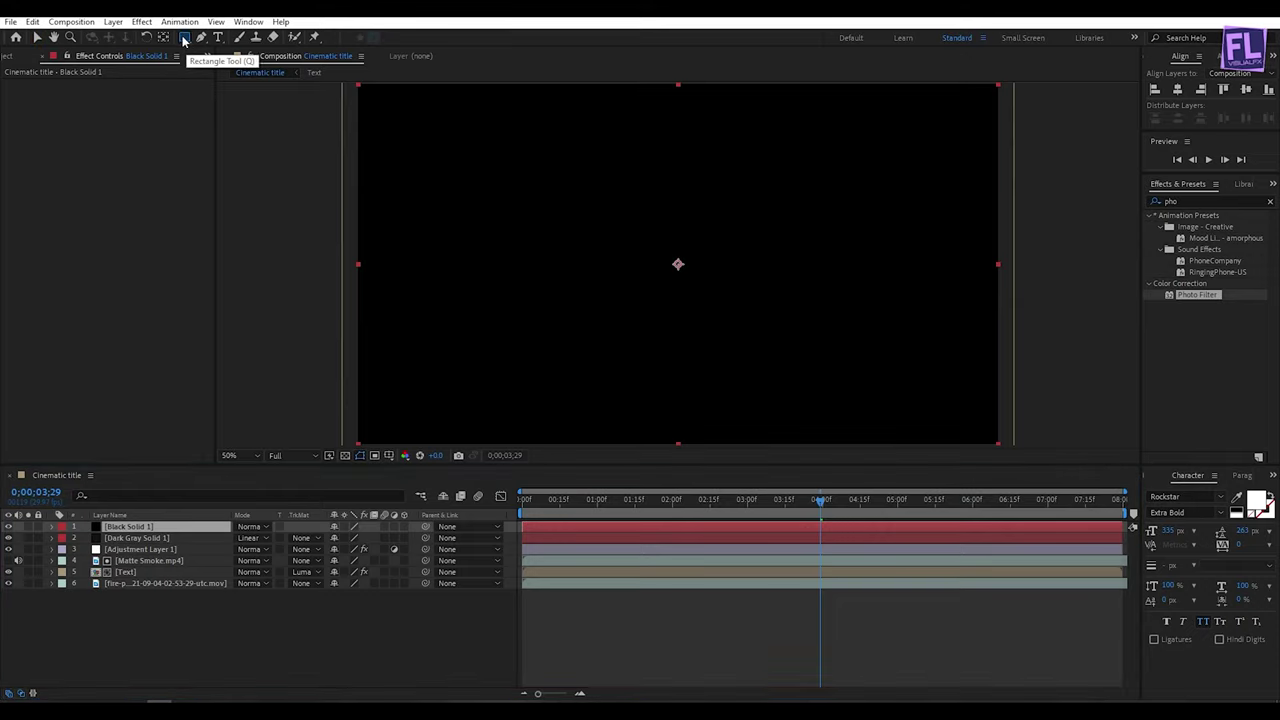
pyautogui.doubleClick(185, 39)
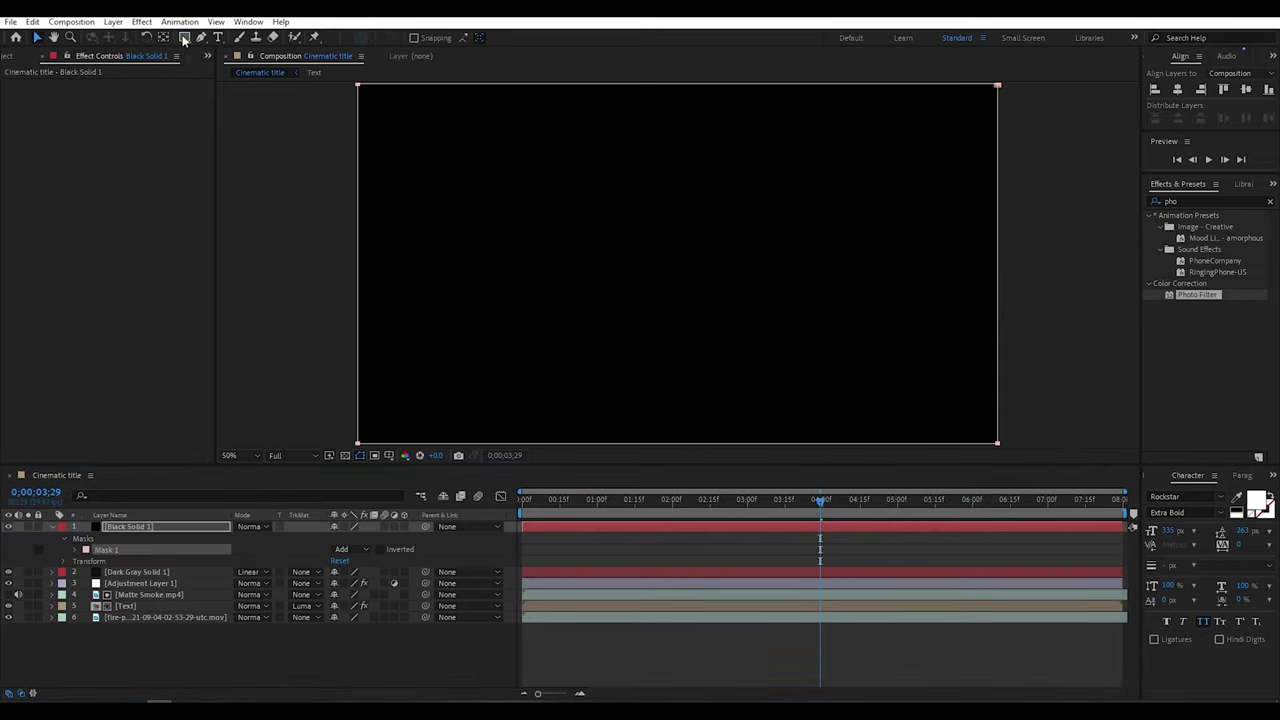
pyautogui.click(700, 87)
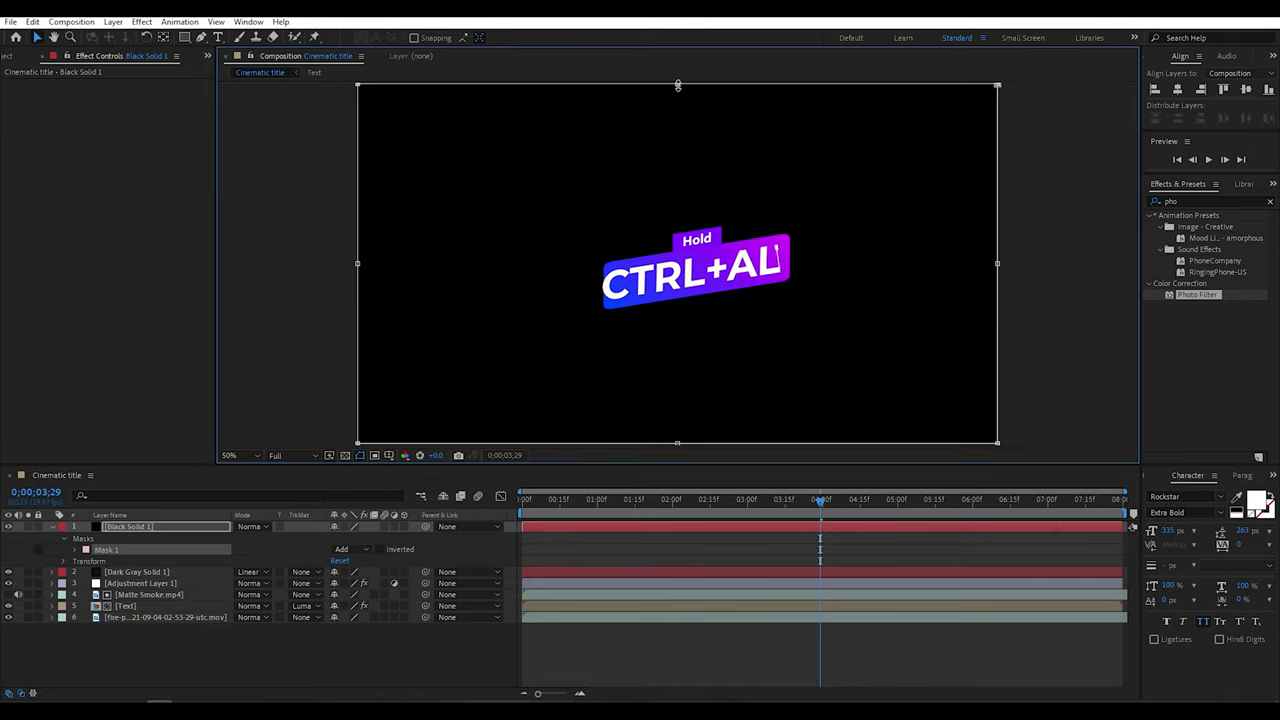
pyautogui.moveTo(677, 86); pyautogui.dragTo(677, 133)
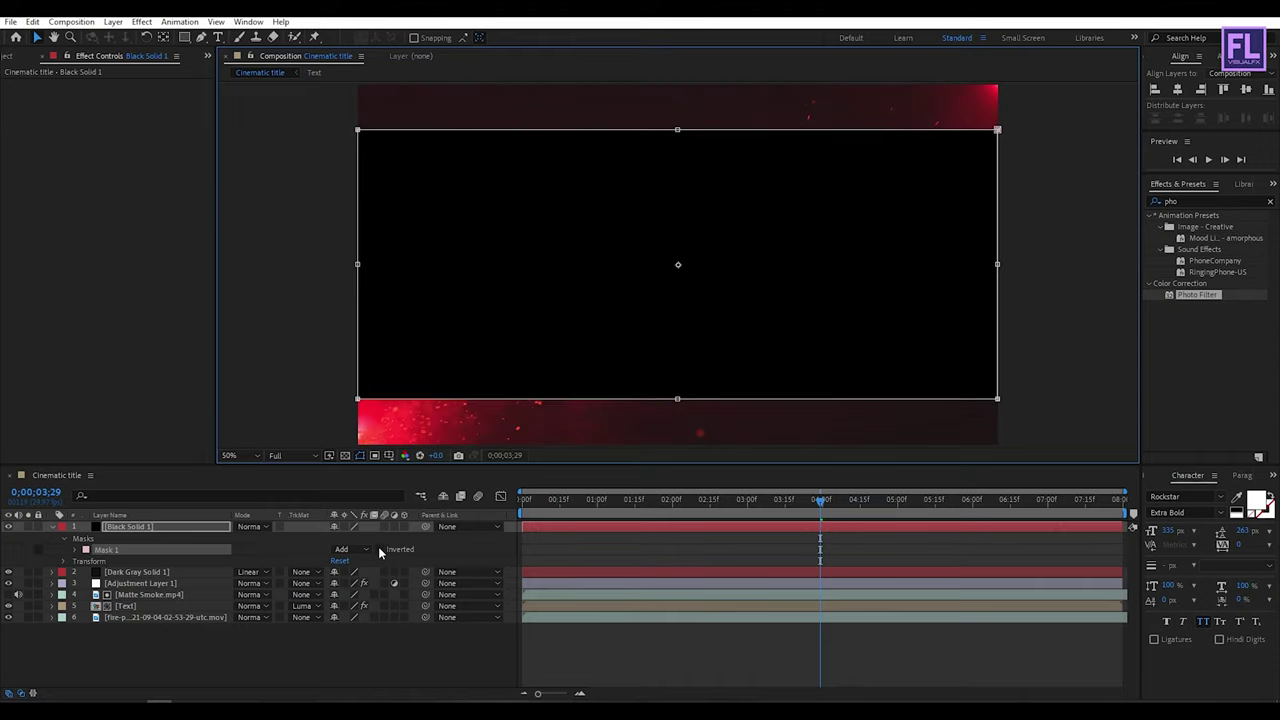
pyautogui.click(380, 549)
pyautogui.click(52, 527)
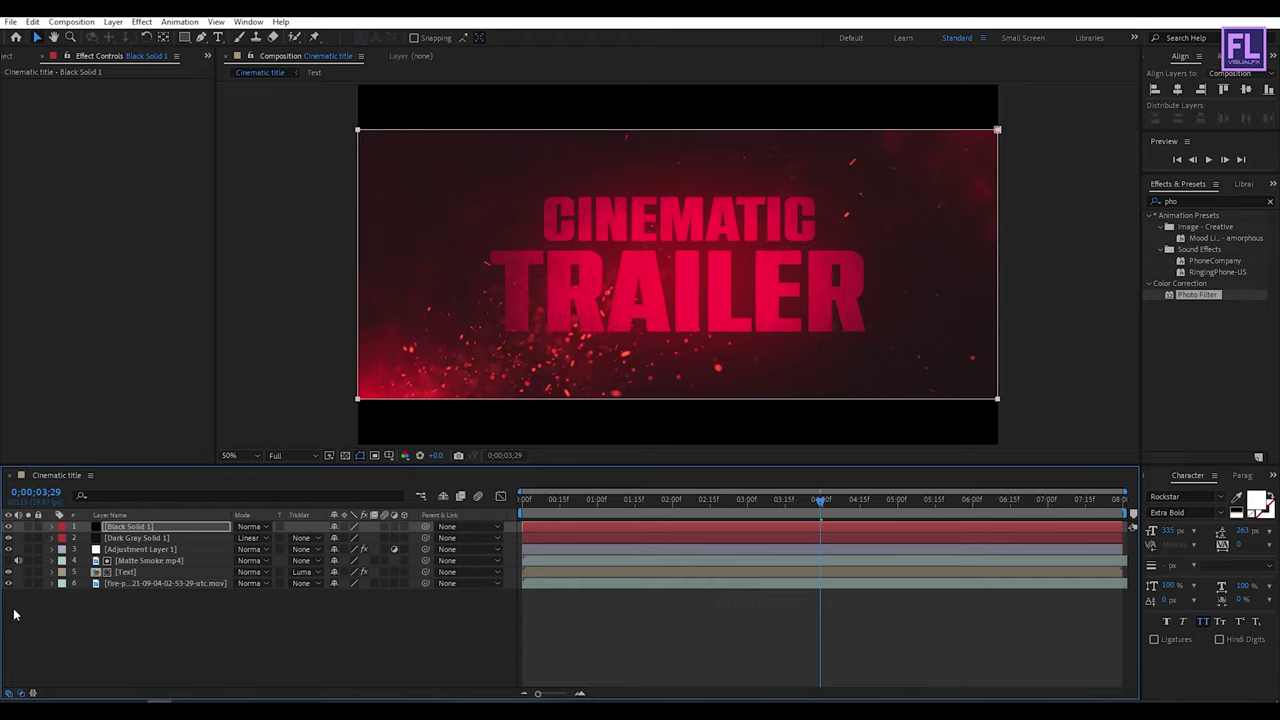
# - Nudge the fire particles layer slightly upward, then return the playhead to the first frame
pyautogui.click(162, 615)
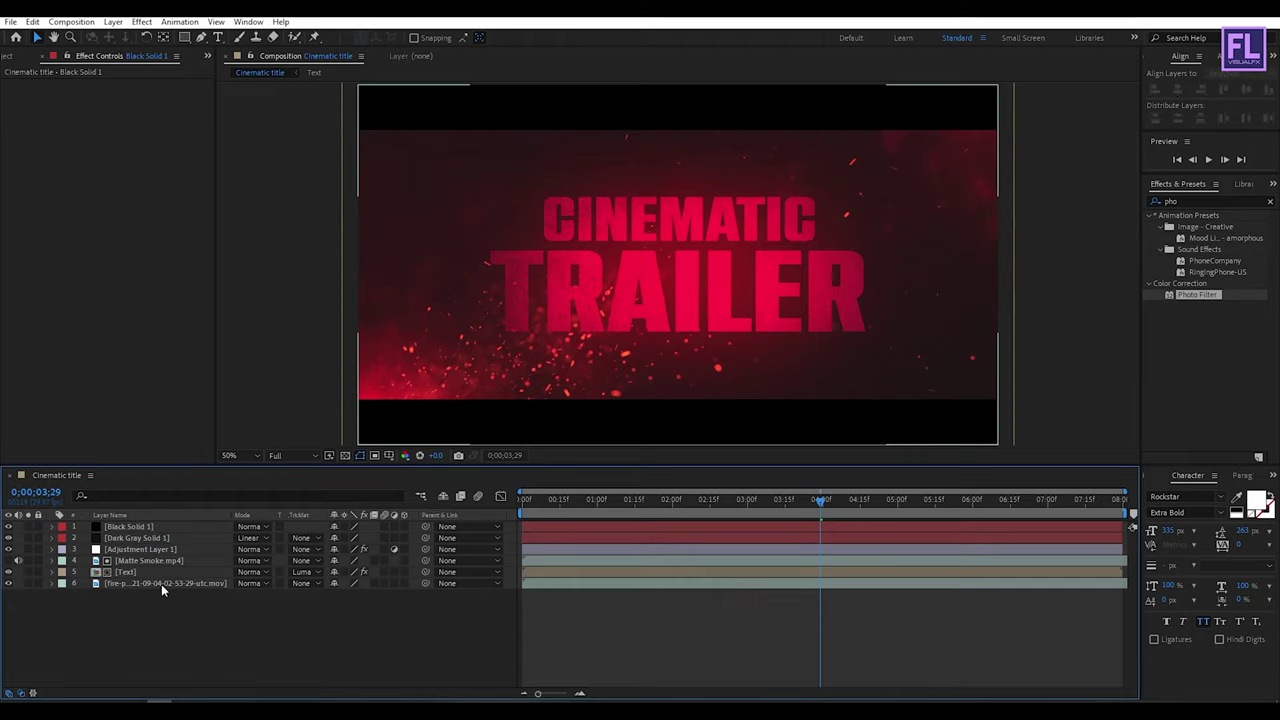
pyautogui.click(148, 582)
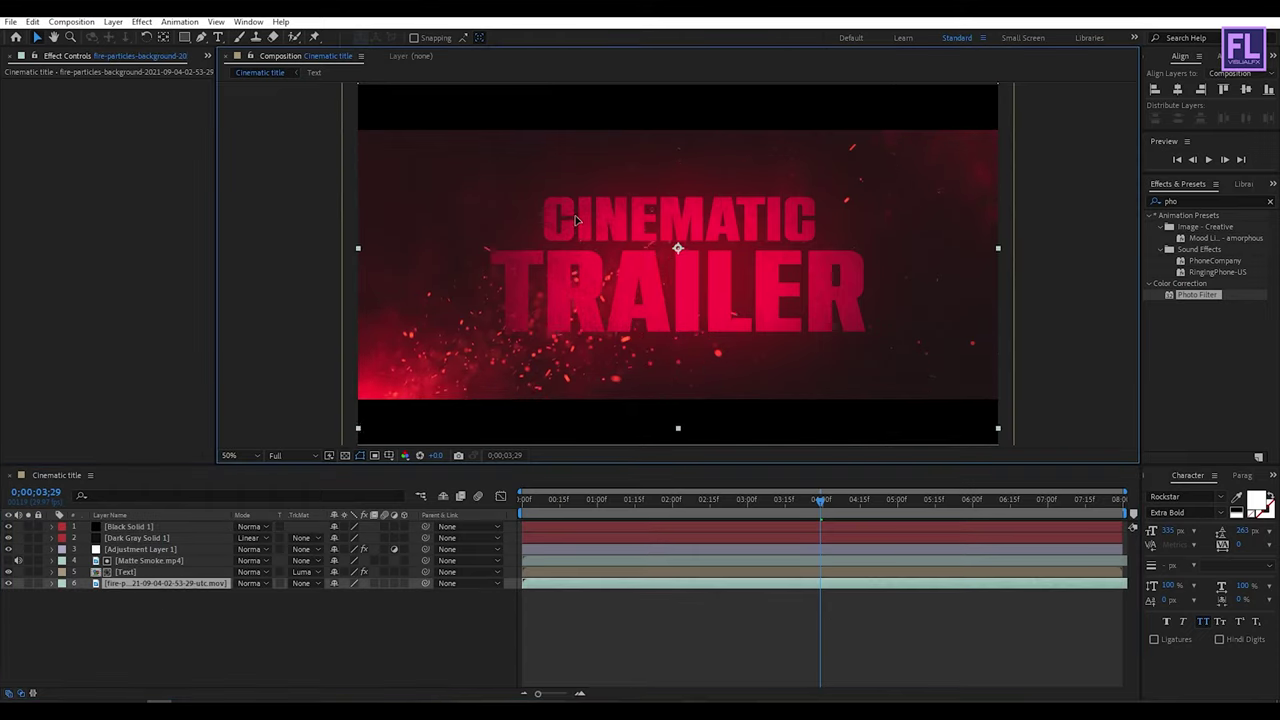
pyautogui.moveTo(576, 205); pyautogui.dragTo(574, 196)
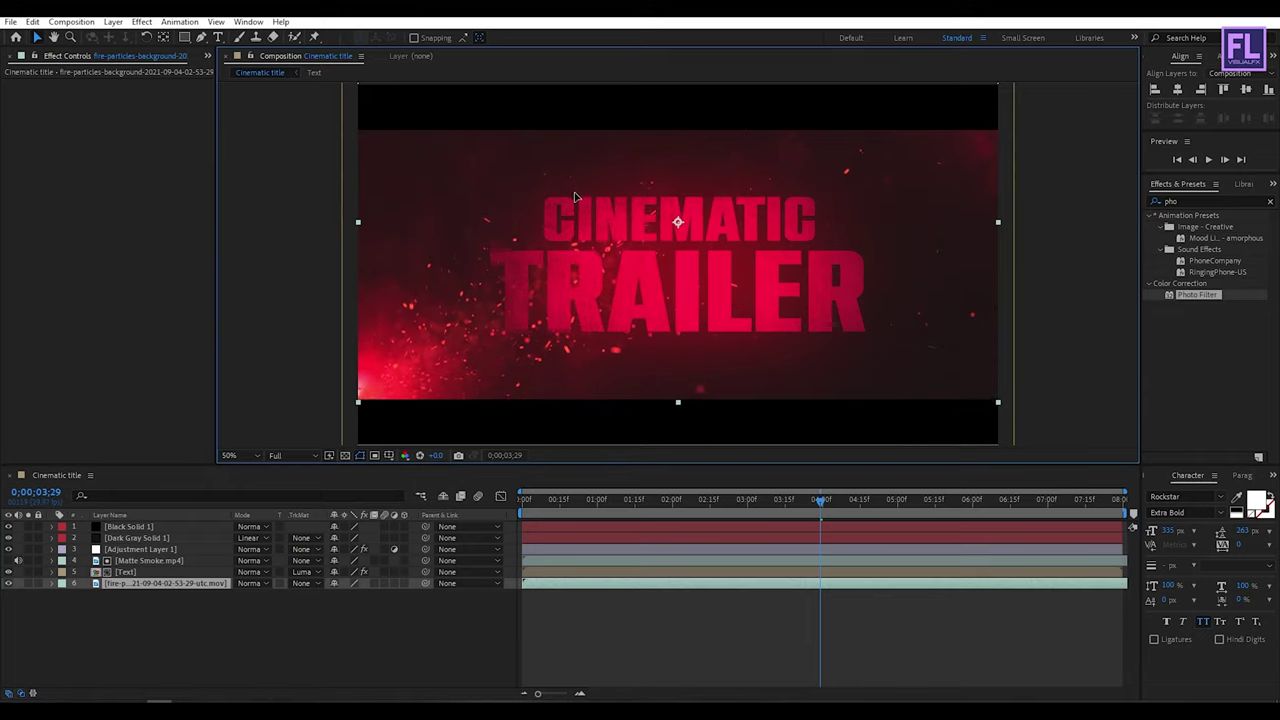
pyautogui.click(261, 648)
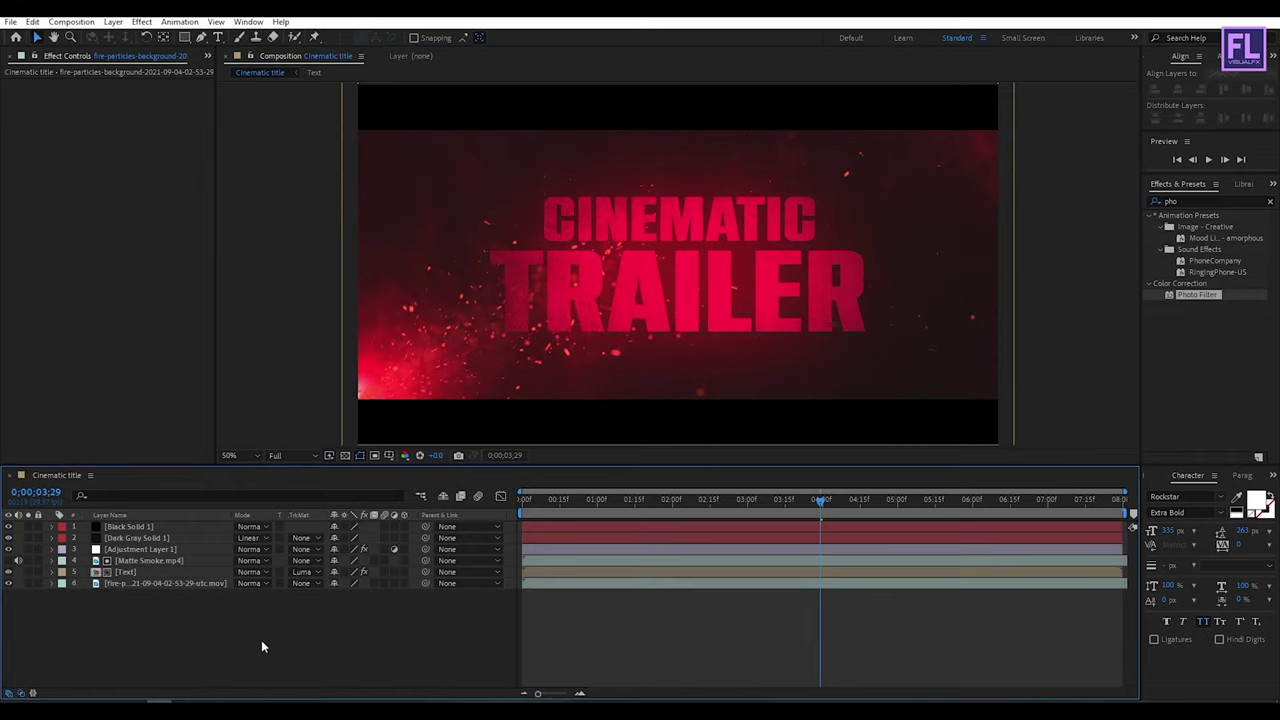
pyautogui.moveTo(640, 499); pyautogui.dragTo(412, 512)
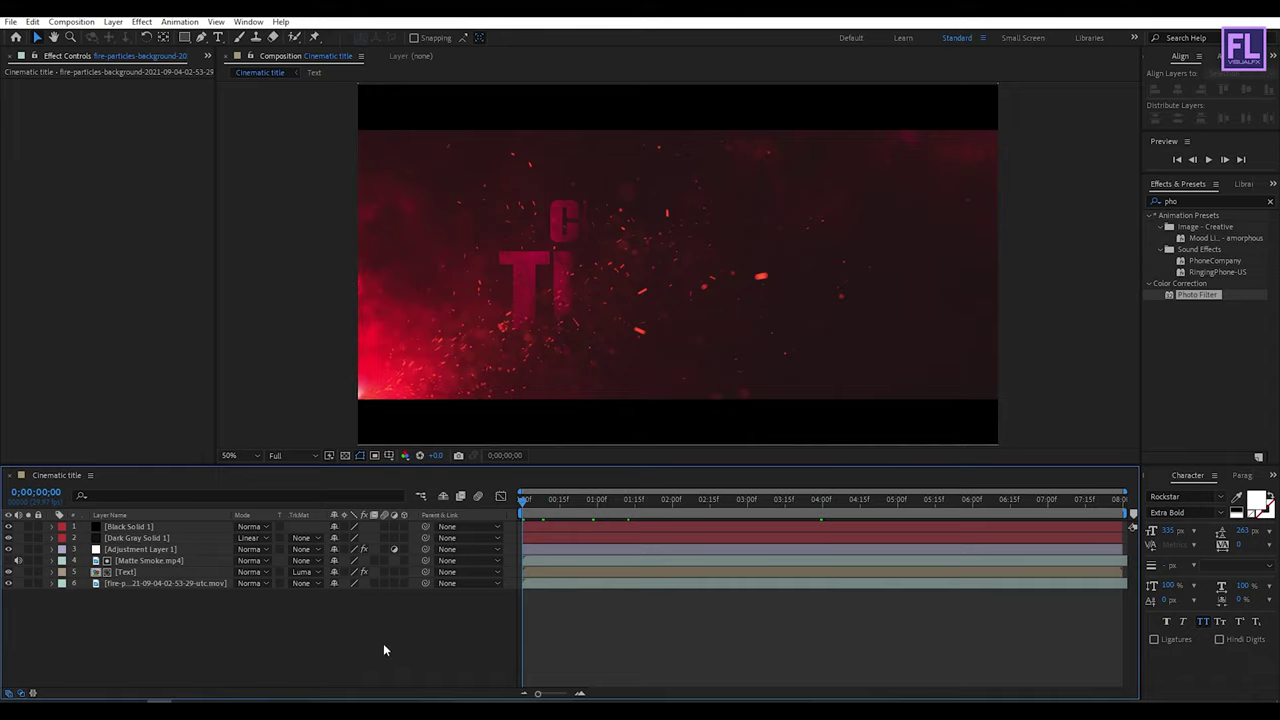
# - Play the composition from frame 0 to watch smoke reveal CINEMATIC TRAILER between the bars
pyautogui.press('space')
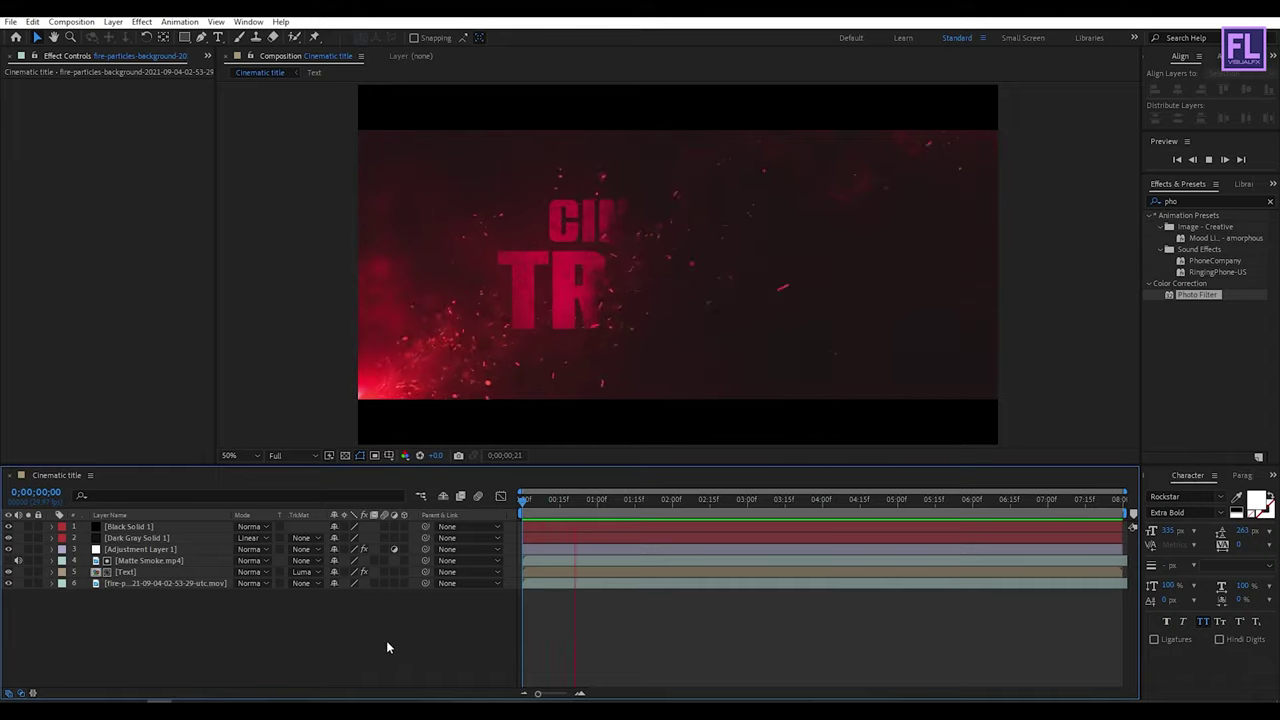